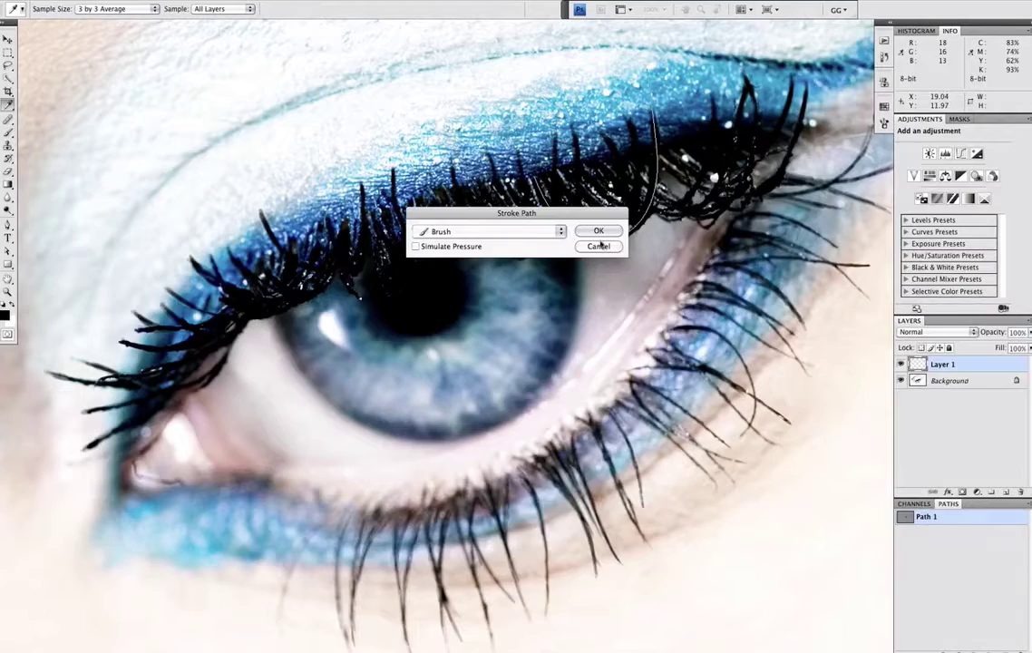
Stroke the upper eyelash path on Layer 1 using the Brush with Simulate Pressure off
click(599, 230)
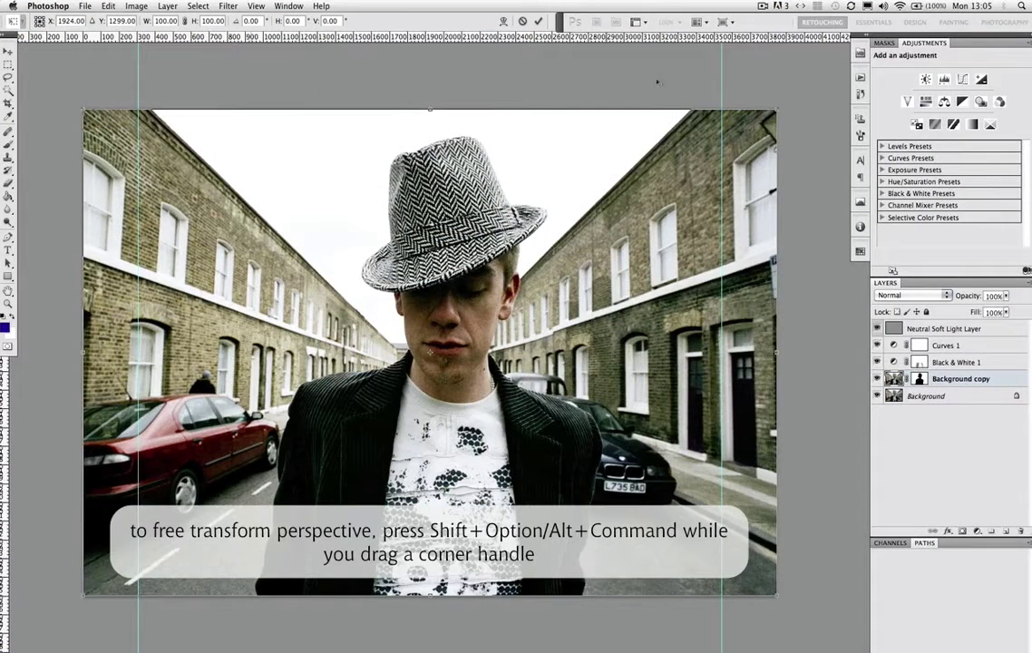
Apply a perspective transform to the Background copy layer, pulling its upper corner slightly outward
drag(775, 110, 789, 110)
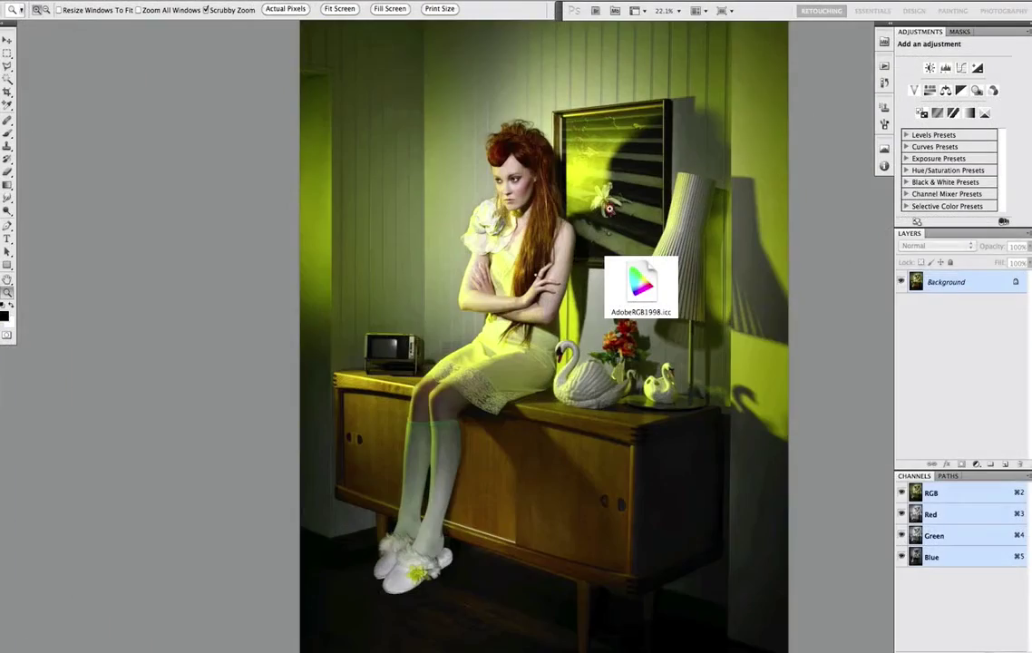
Activate the Eyedropper and display the colour info read-out for the photo of the seated woman
drag(610, 210, 594, 216)
key(i)
key(F8)
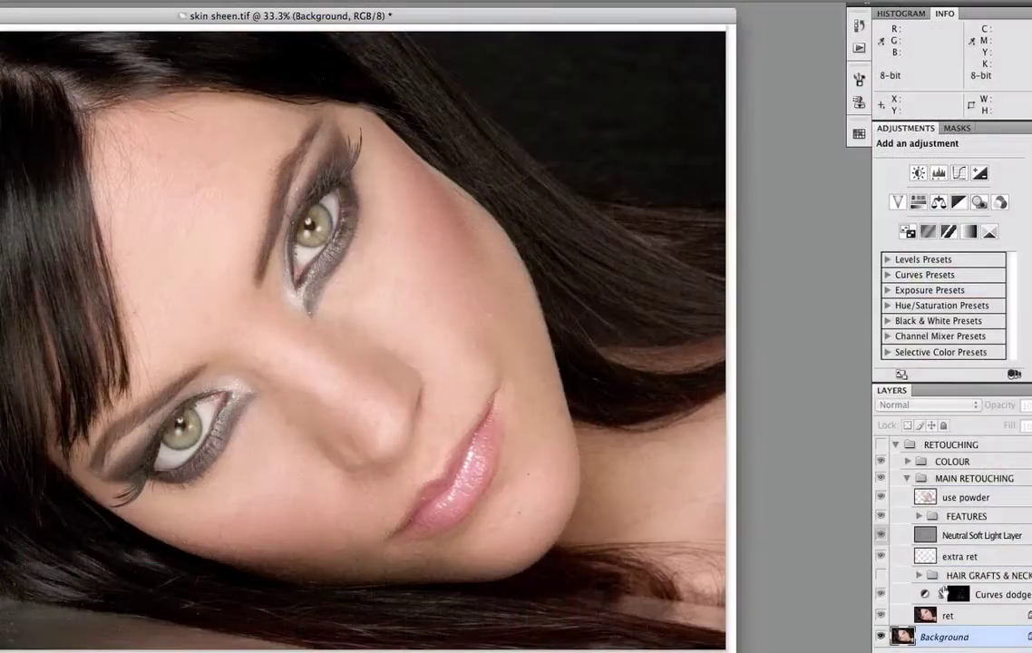
Make the RETOUCHING group visible on the skin sheen portrait
click(880, 446)
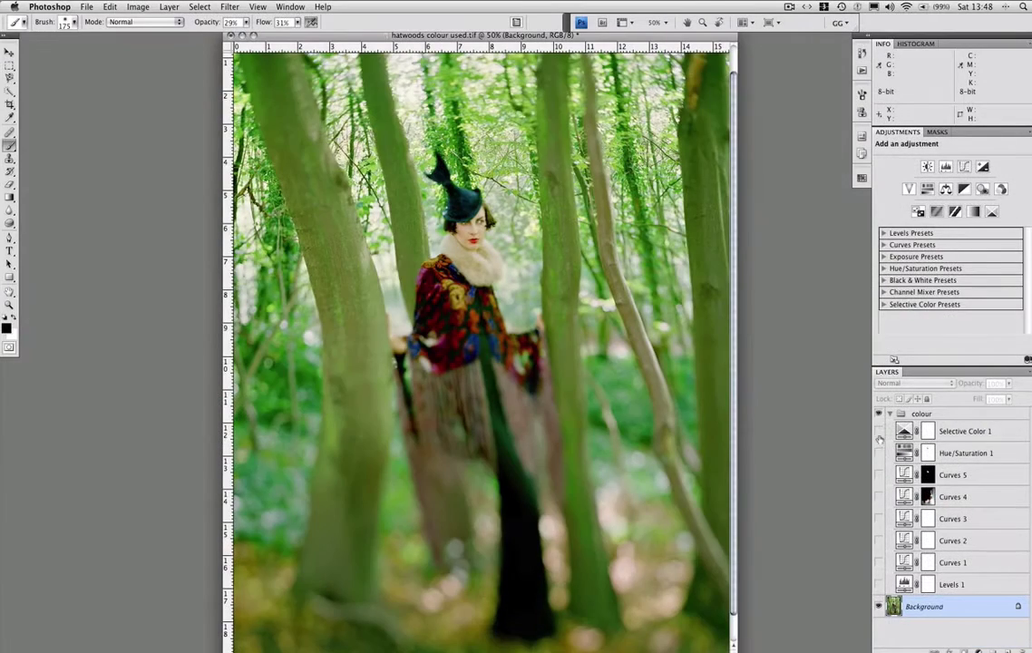
Show the adjustment layers in the woodland photo's colour group and toggle the group's visibility to compare before and after
drag(879, 440, 881, 491)
click(879, 413)
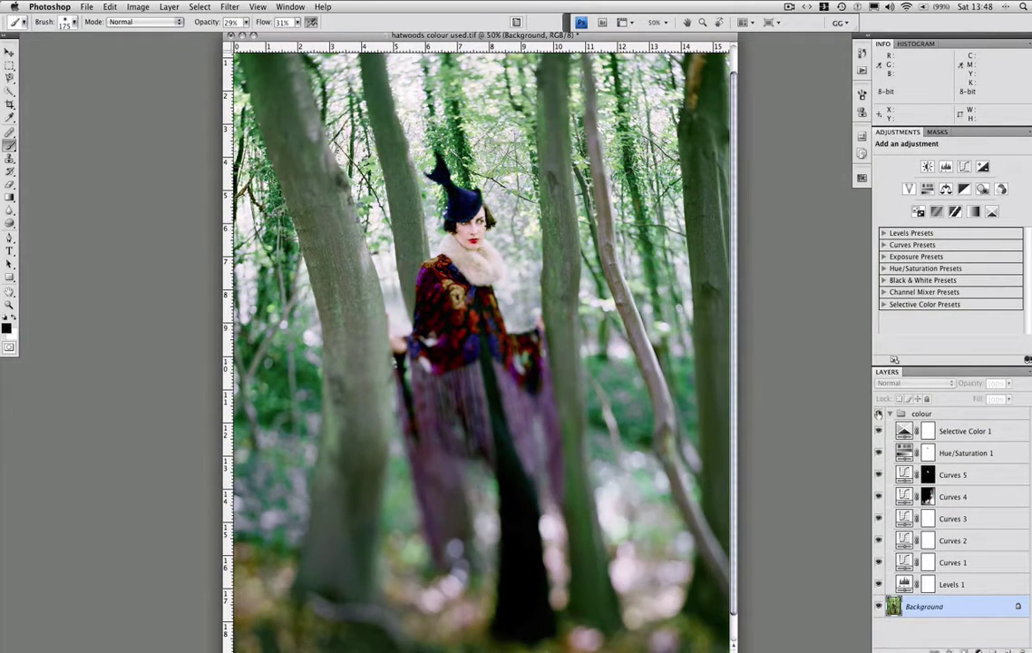
click(879, 414)
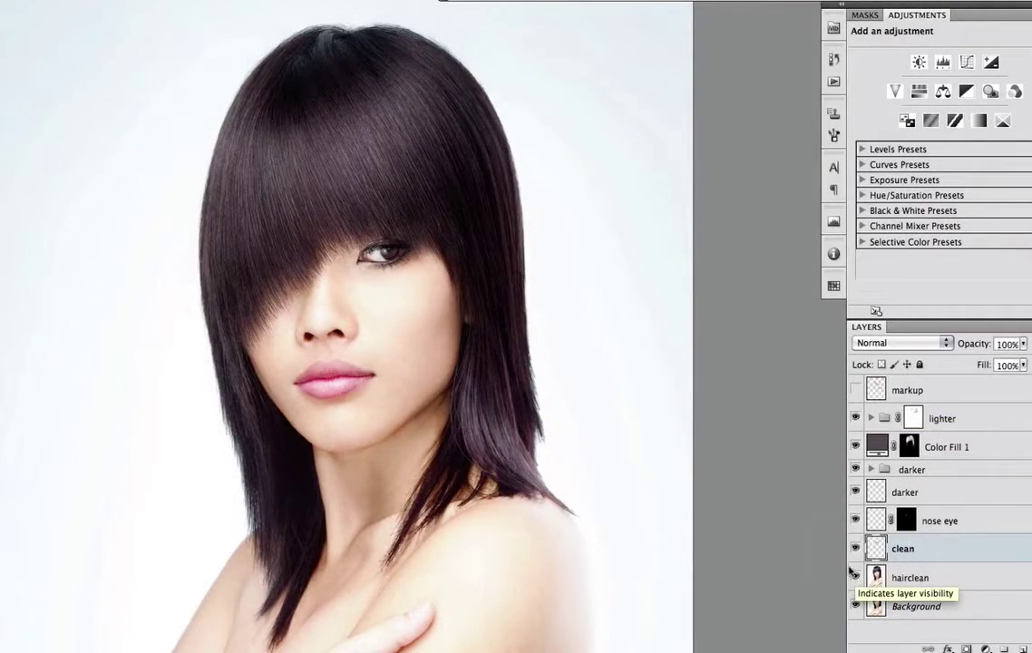
Isolate the hair portrait's Background layer, and show the hairclean and clean layers again to compare the retouching stages
alt+click(855, 606)
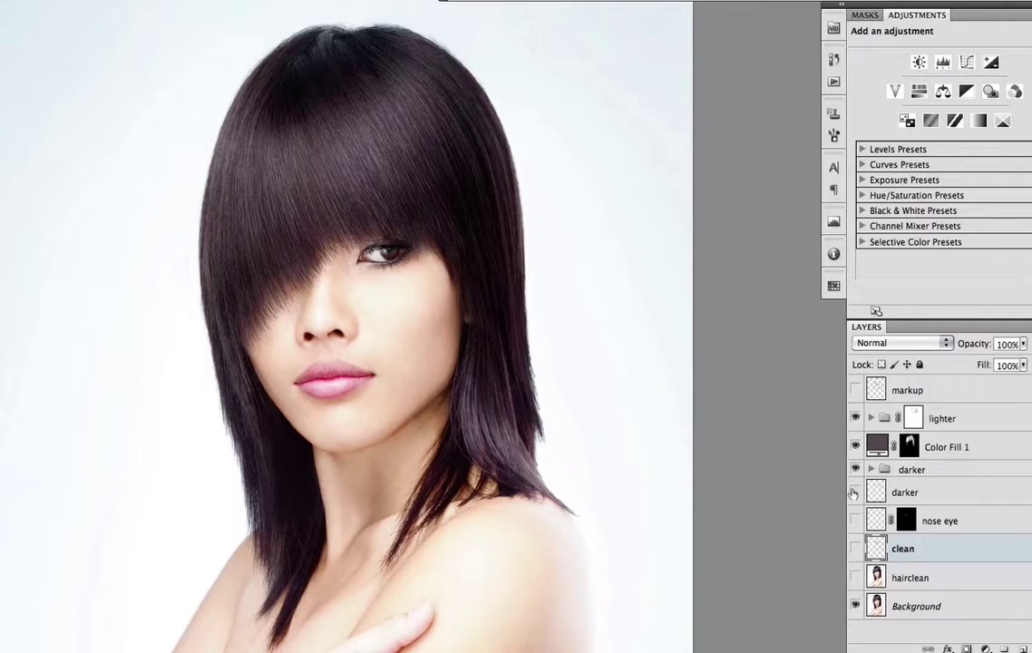
click(855, 578)
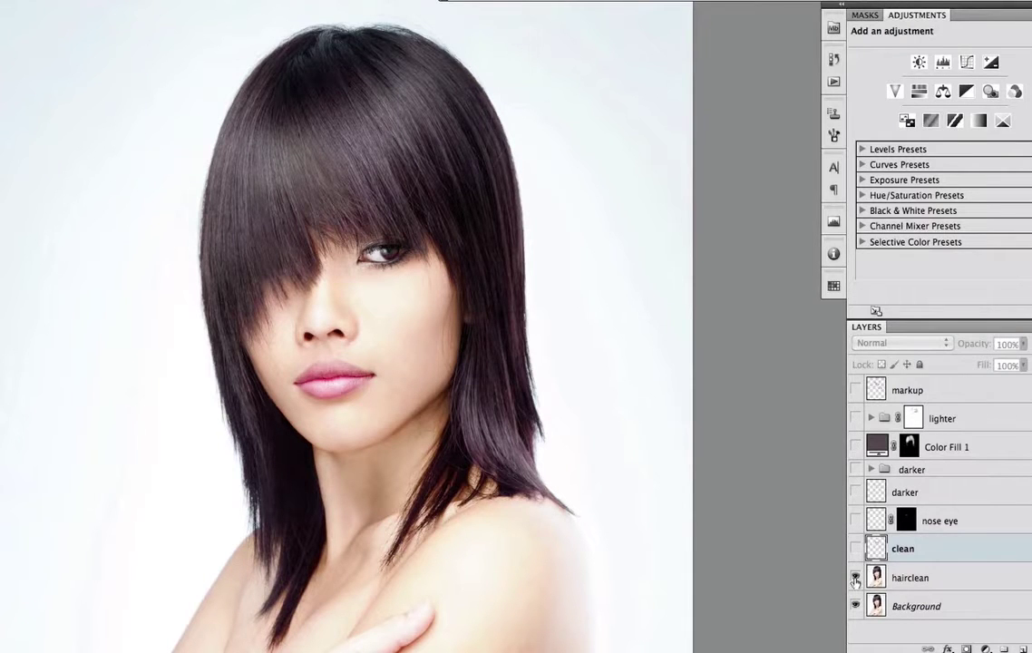
click(856, 549)
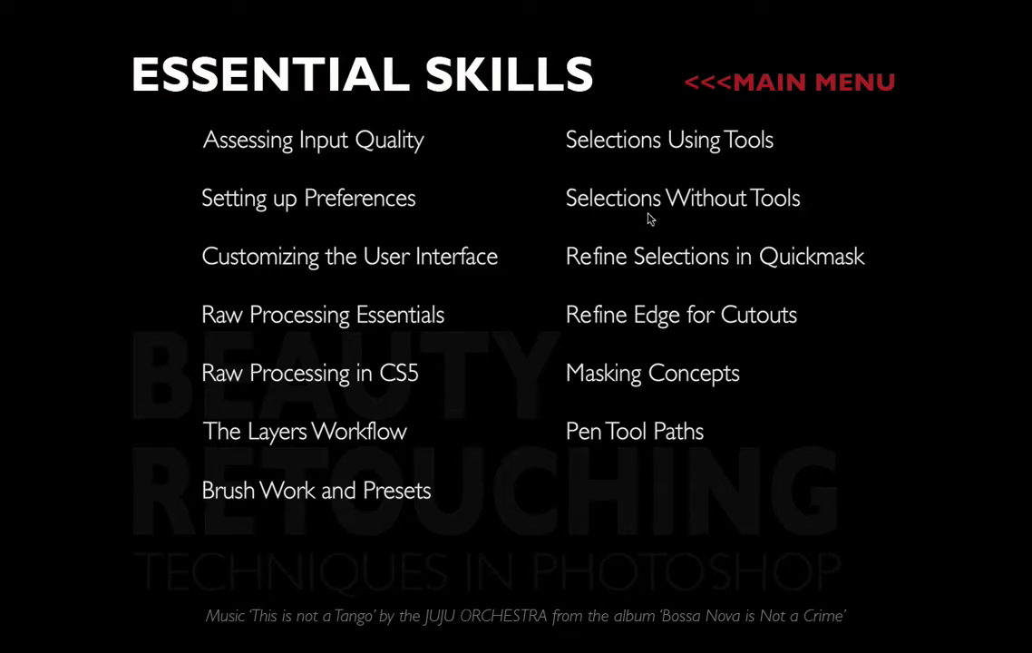
click(638, 313)
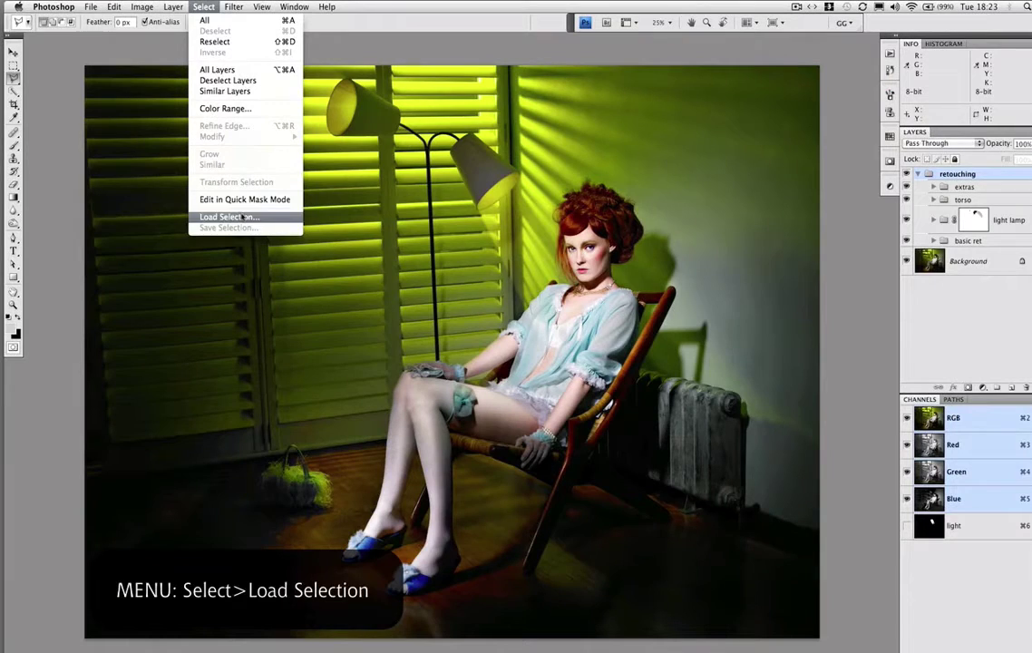
Load the saved light channel as a selection and brighten that area with a Curves adjustment layer in the retouching group
click(232, 217)
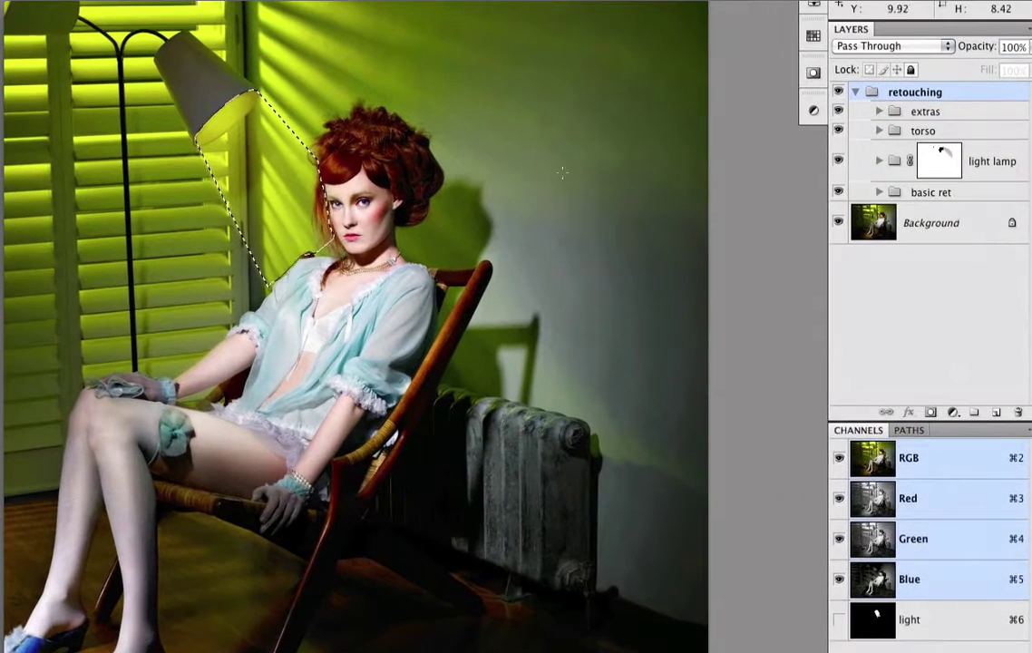
click(952, 412)
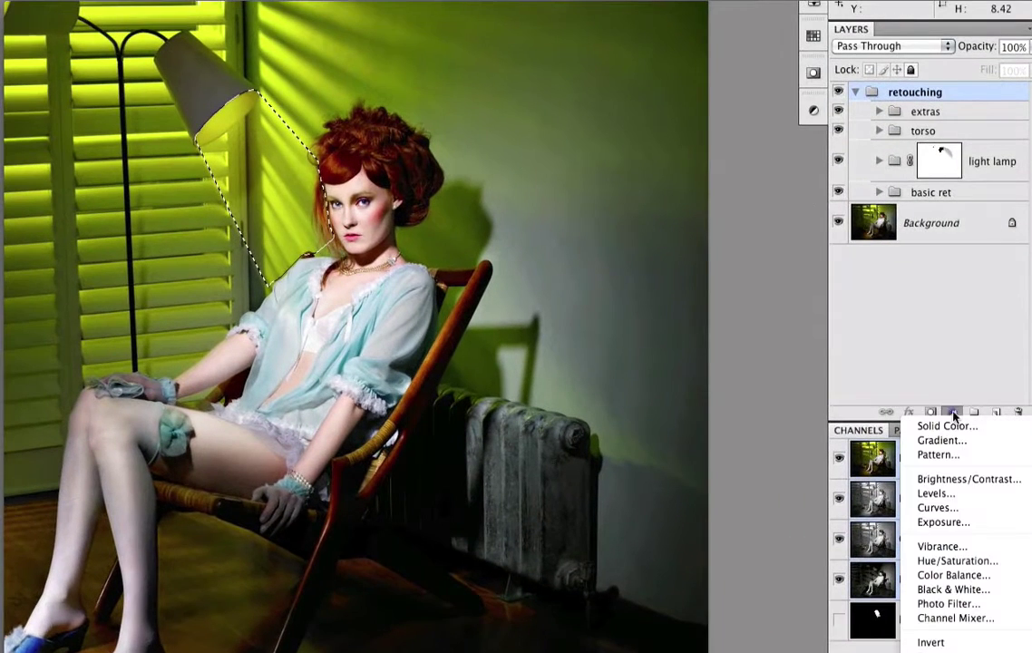
click(936, 507)
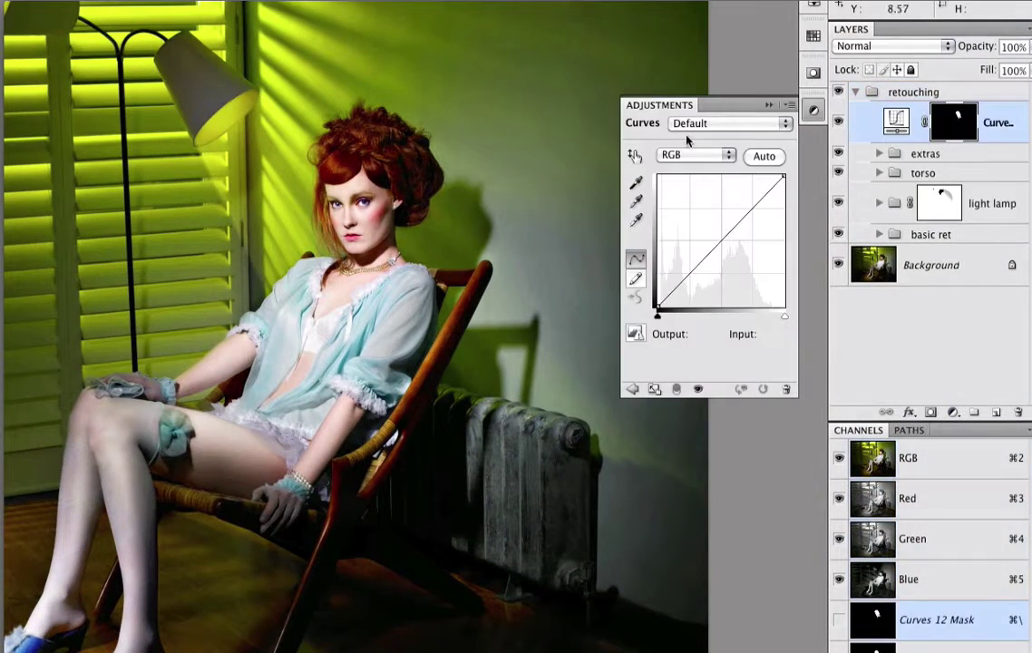
drag(726, 234, 752, 190)
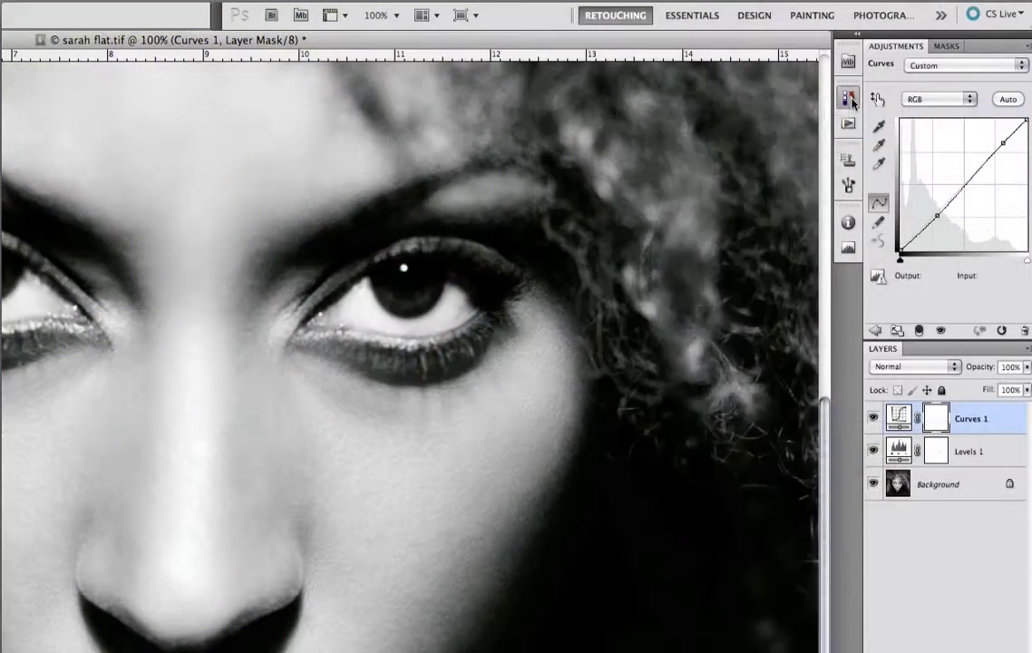
Accept the History Options with automatic snapshots enabled for the first state and when saving
click(848, 98)
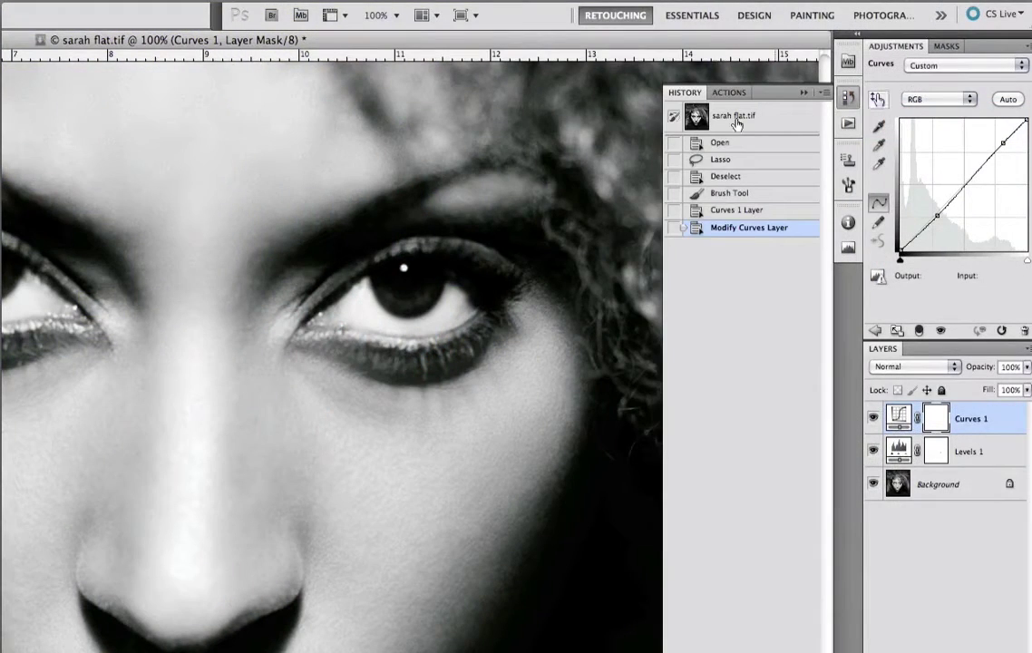
click(823, 93)
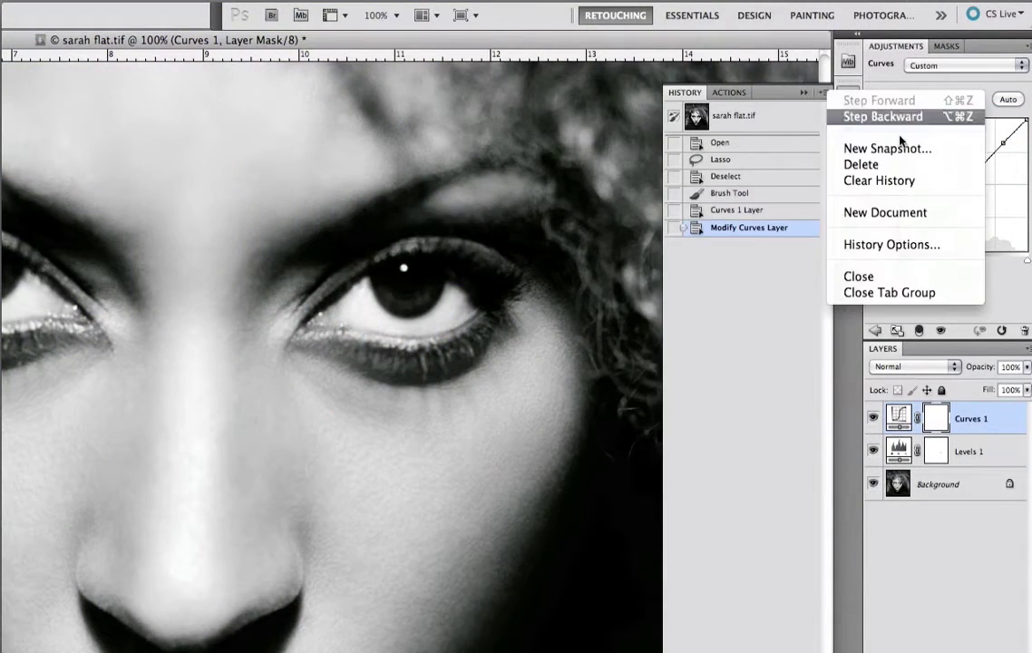
click(910, 247)
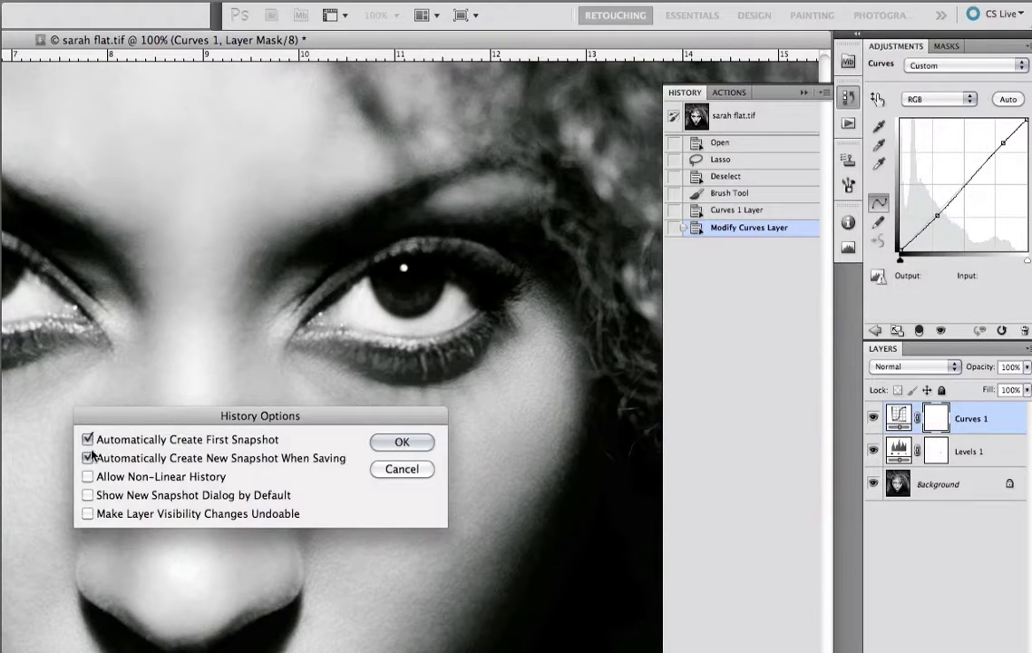
click(402, 443)
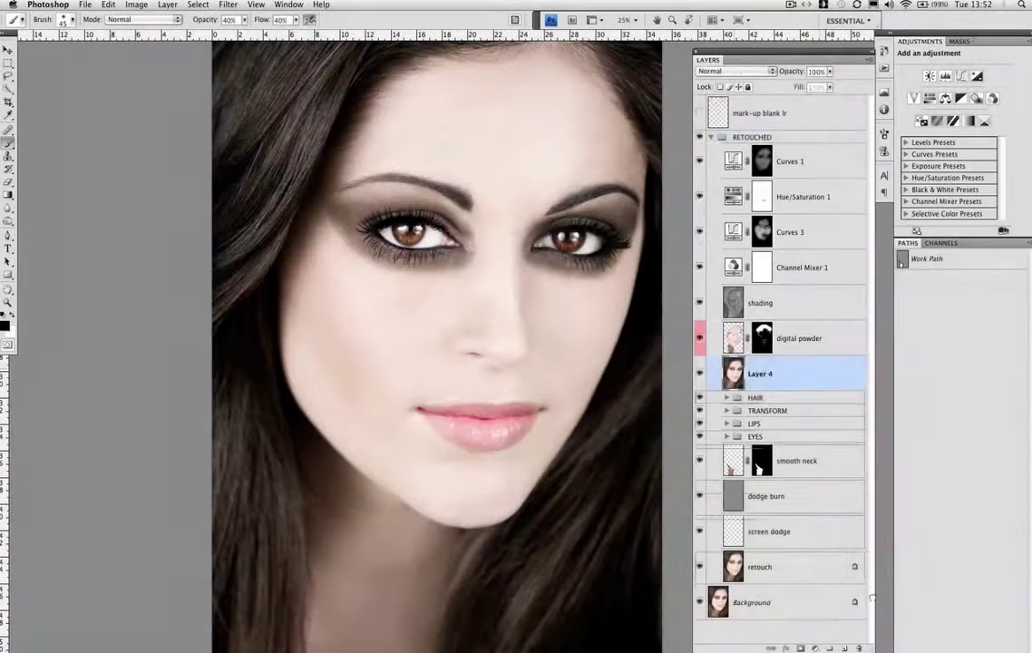
Delete Layer 4 from the RETOUCHED group and toggle the visibility of the EYES group
click(860, 645)
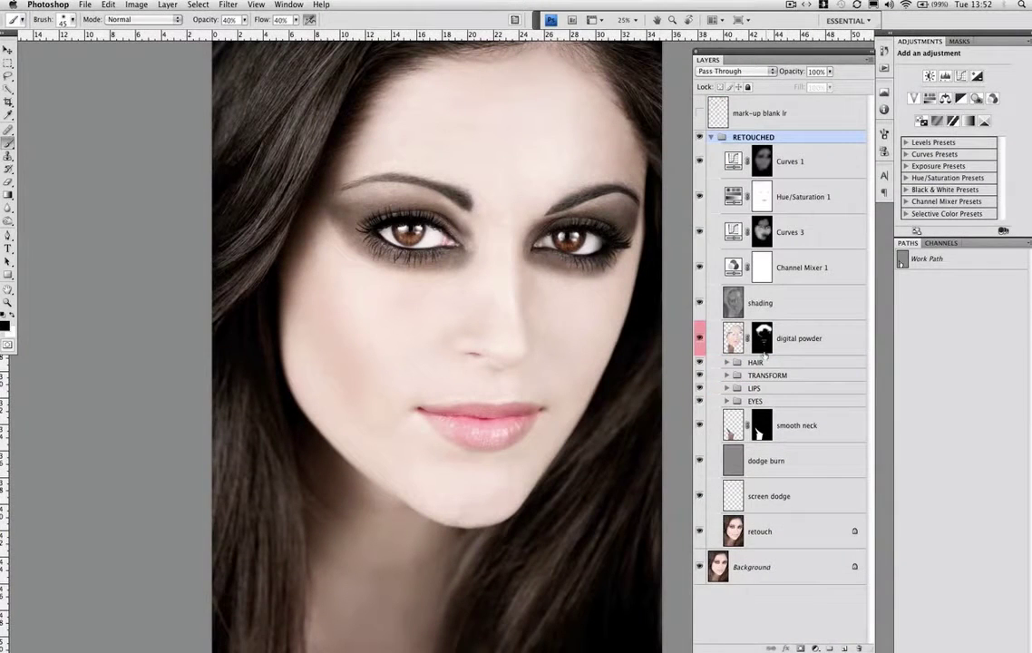
click(699, 401)
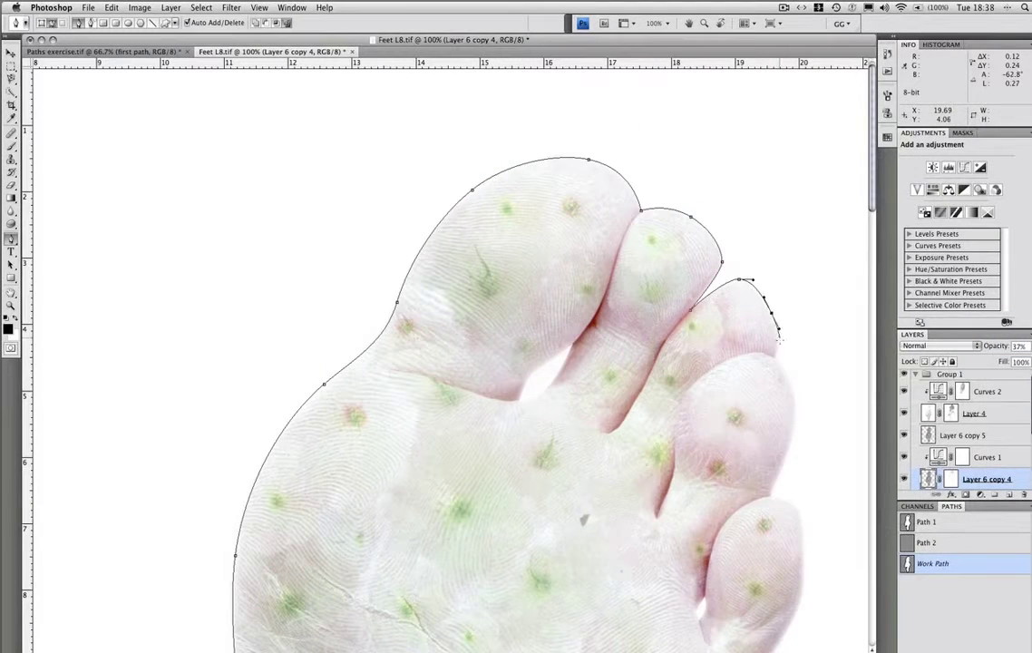
Extend the foot's outline path with the Pen tool down the outer edge of the third toe towards the fourth
drag(780, 338, 777, 354)
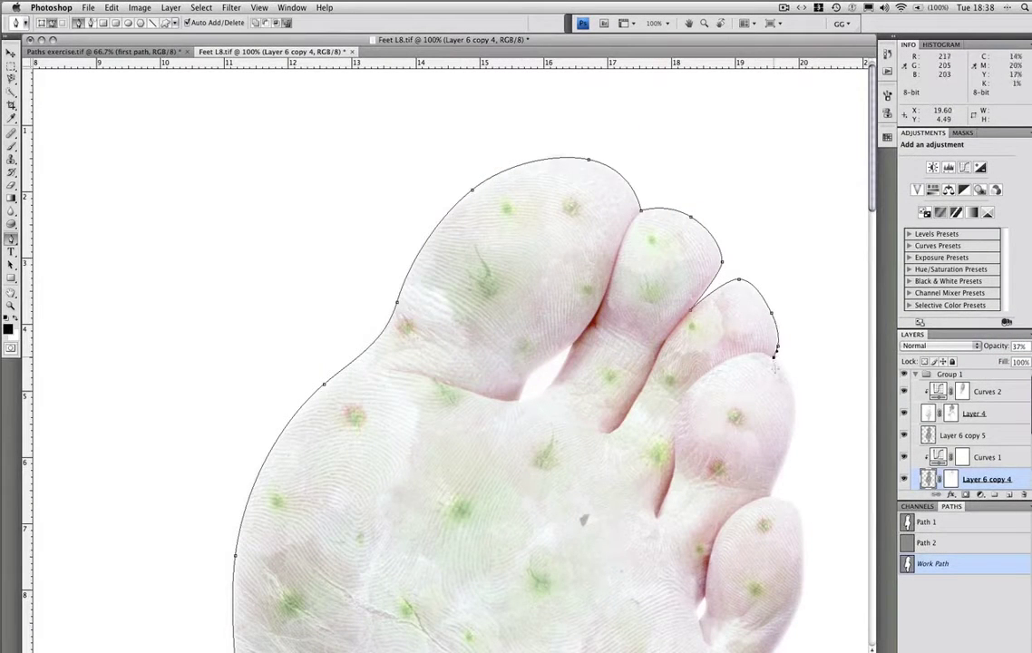
drag(761, 396, 640, 204)
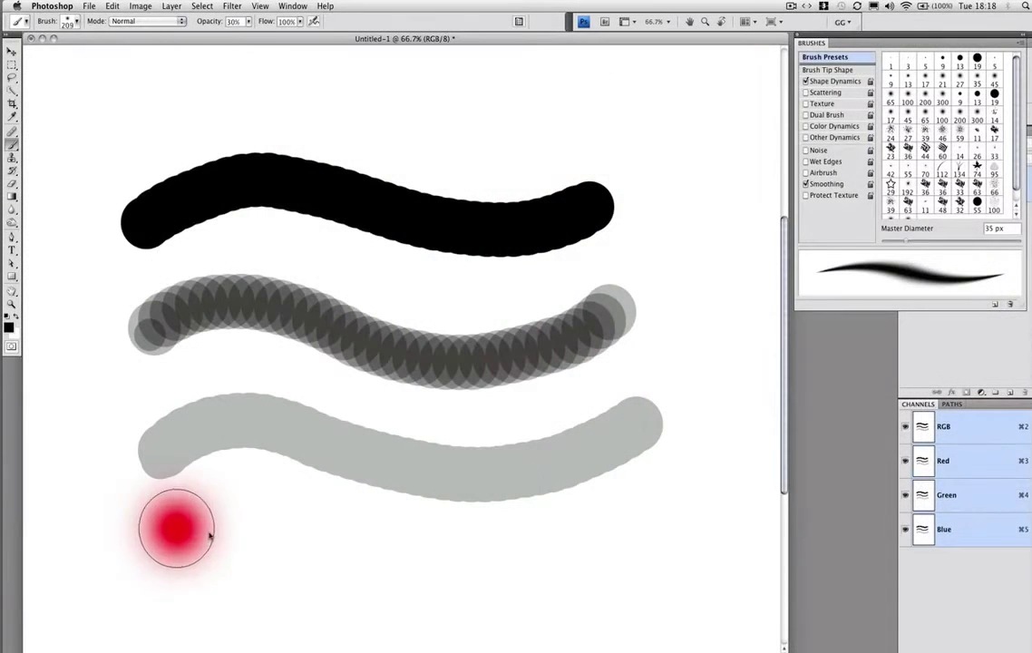
Enlarge the brush to about 267 px and adjust its hardness on the canvas
drag(210, 536, 184, 558)
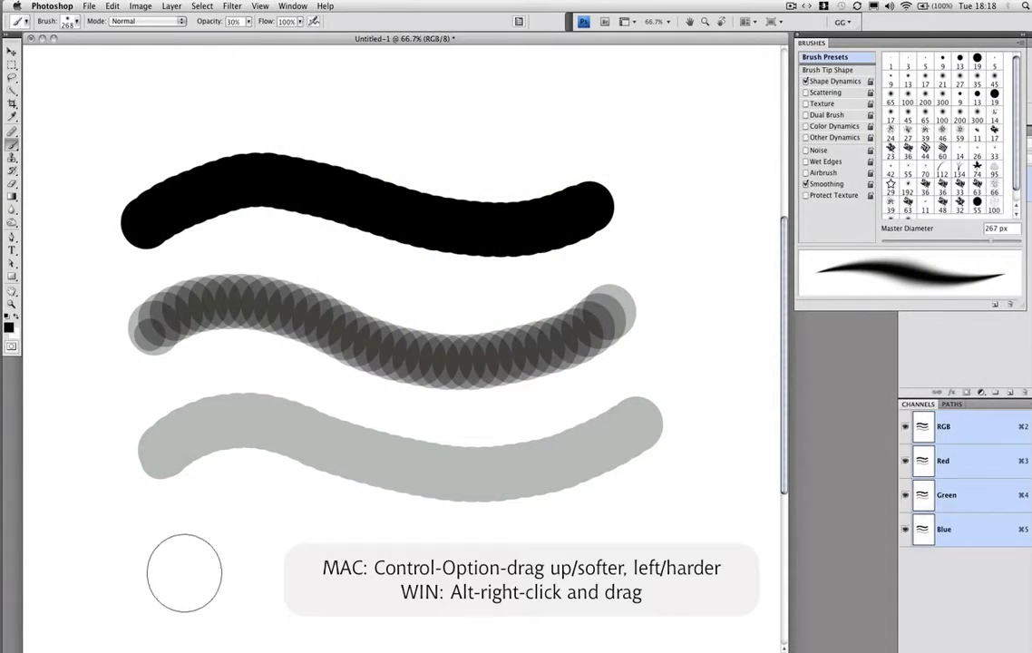
mouse_move(186, 575)
mouse_down()
mouse_move(187, 512)
mouse_move(174, 508)
mouse_up()
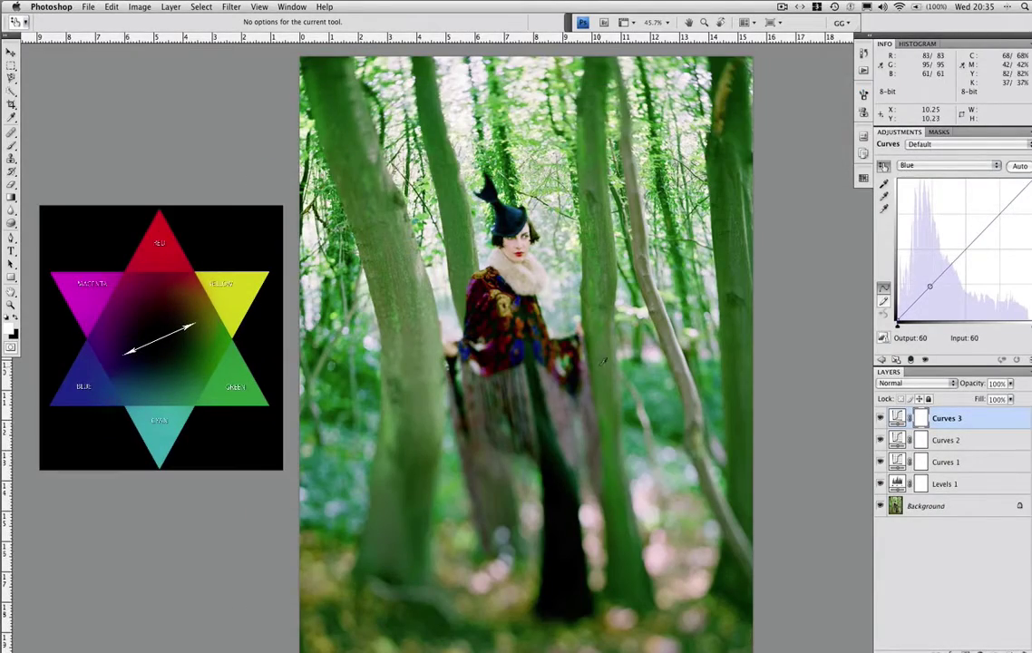
Raise the Blue channel of Curves 3 slightly by sampling the tree trunk tone beside the woman
drag(604, 360, 597, 354)
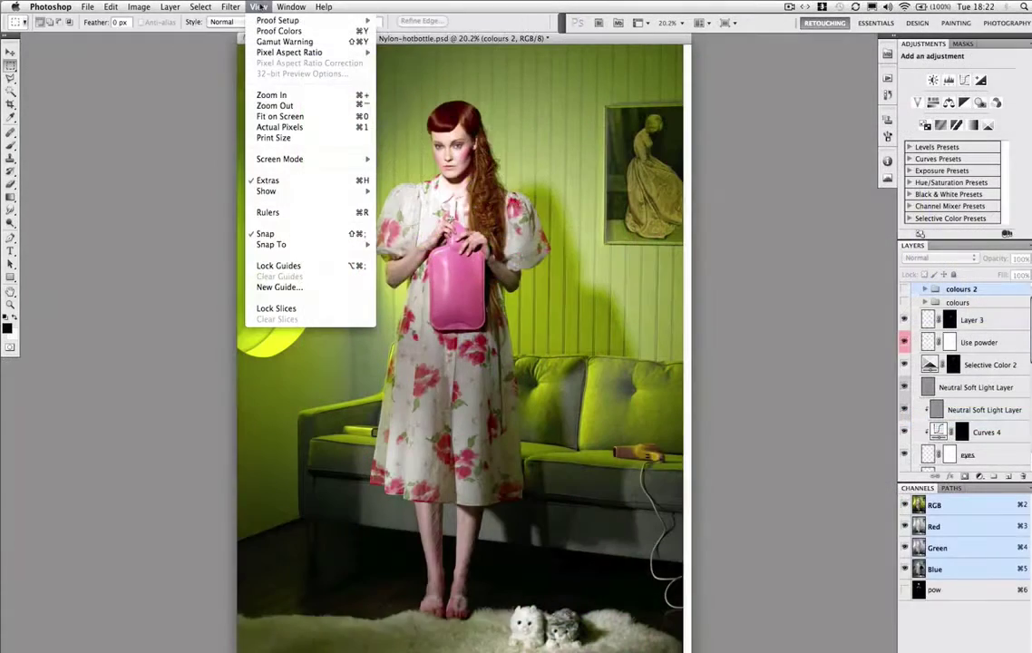
Turn on Proof Colors for the hot water bottle photo to simulate print output
mouse_move(263, 20)
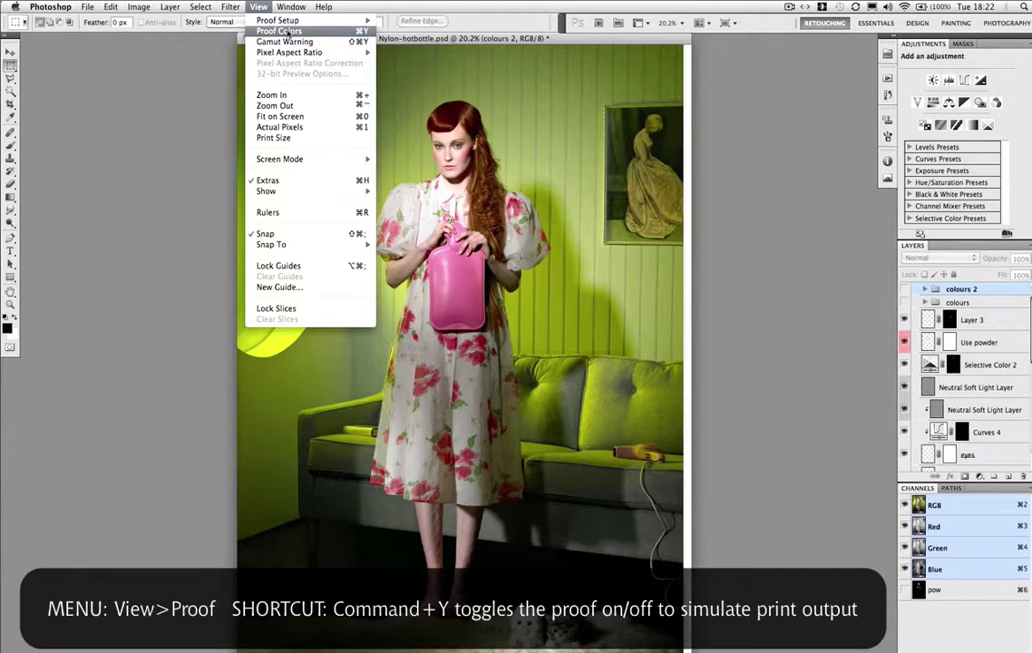
click(288, 34)
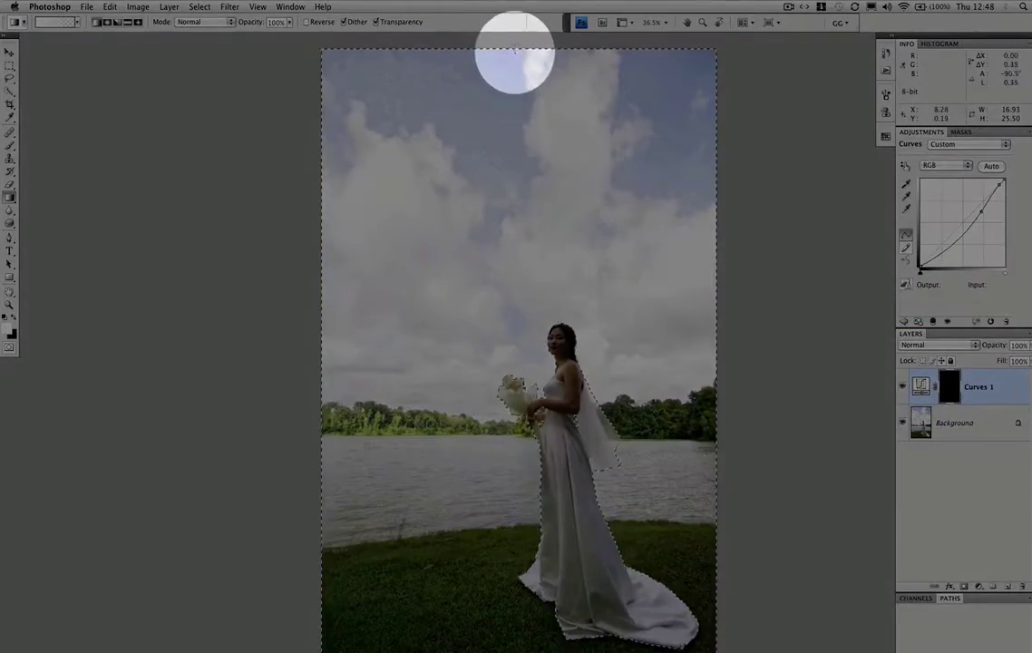
Draw a vertical gradient on the Curves 1 mask from the upper edge of the sky down to the grass
drag(516, 51, 516, 616)
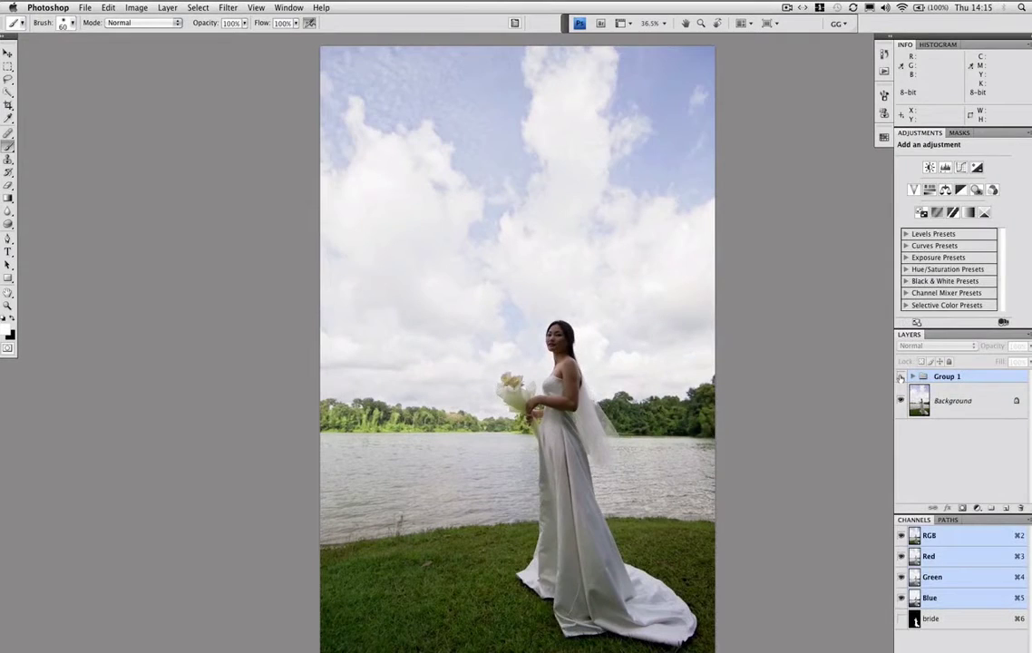
Toggle the visibility of Group 1 on the bride photo to compare the adjustments
click(901, 377)
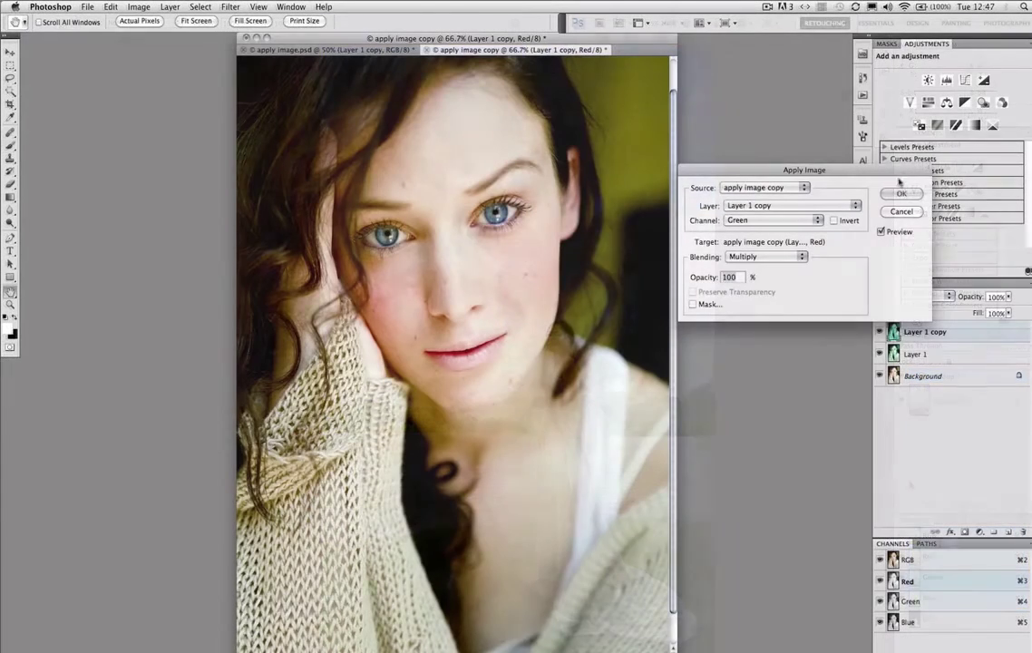
Apply the Green channel to Layer 1 copy's Red channel with Multiply at 100%, and toggle the layer's visibility to compare
key(Return)
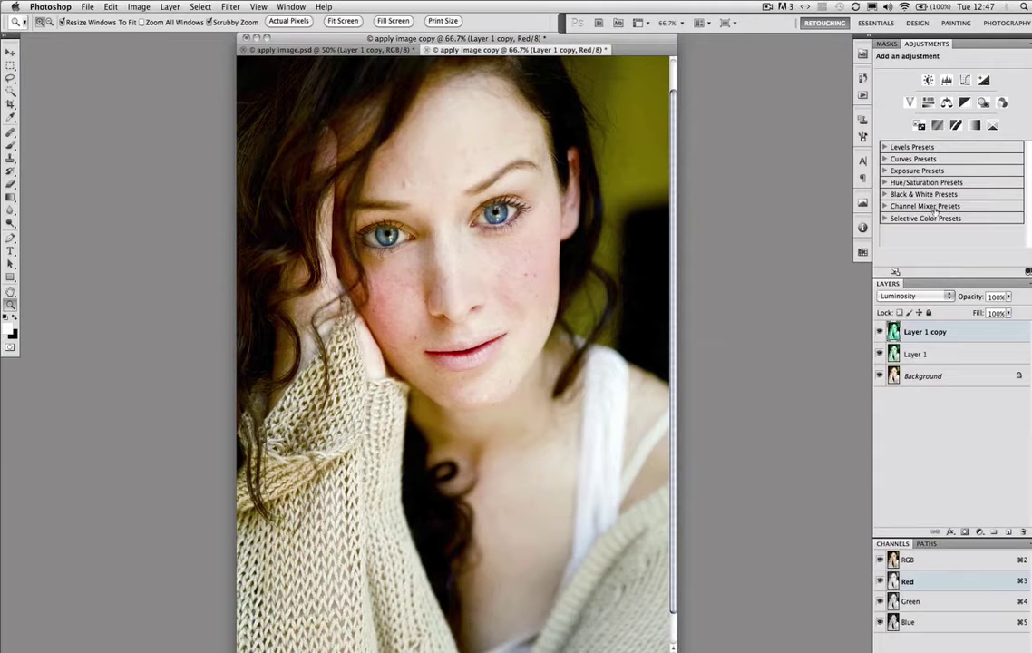
click(879, 334)
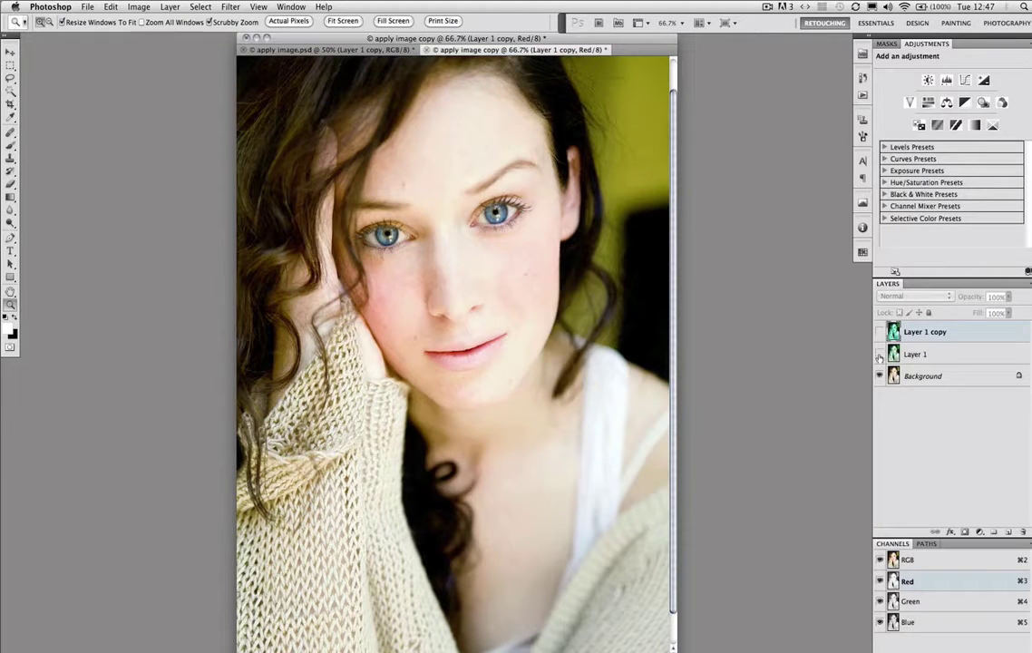
click(880, 334)
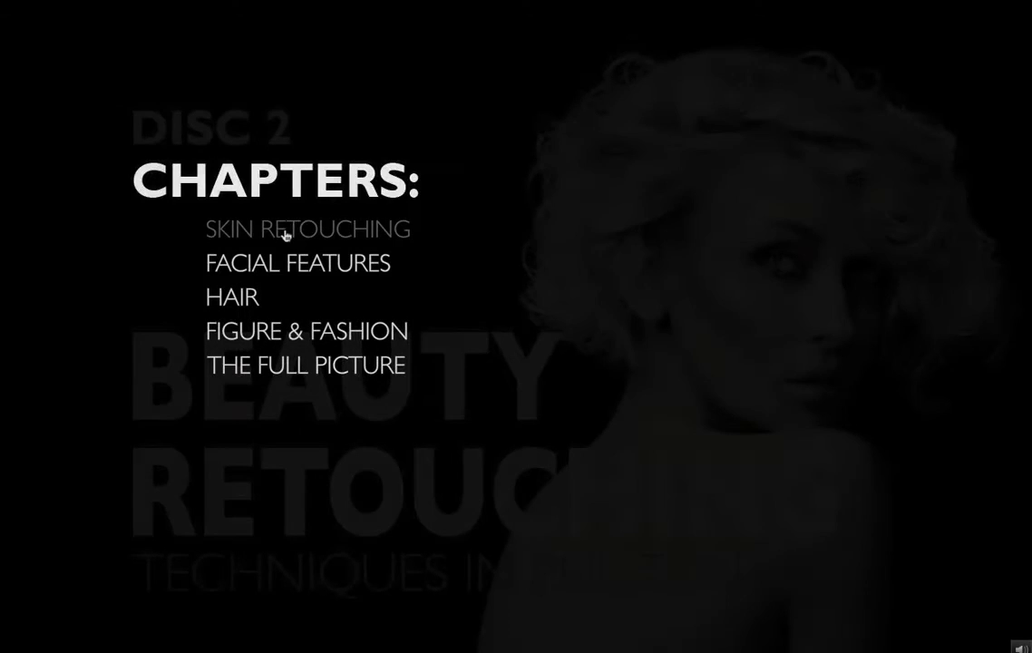
click(286, 236)
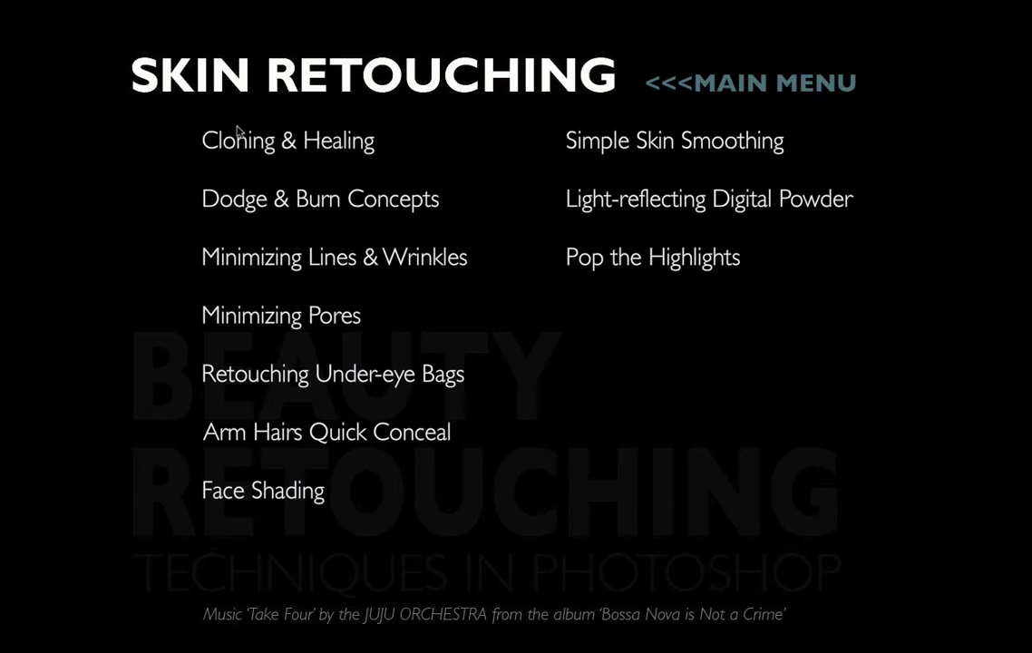
click(234, 350)
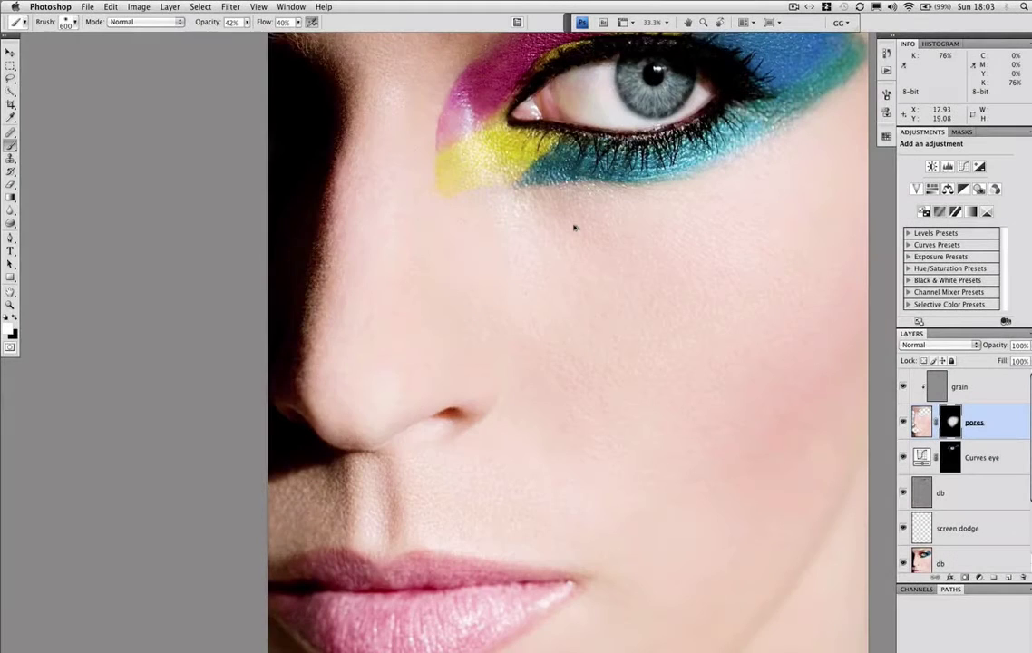
View the colourful makeup portrait at 100% to inspect the pore retouching on the cheek
key(ctrl+1)
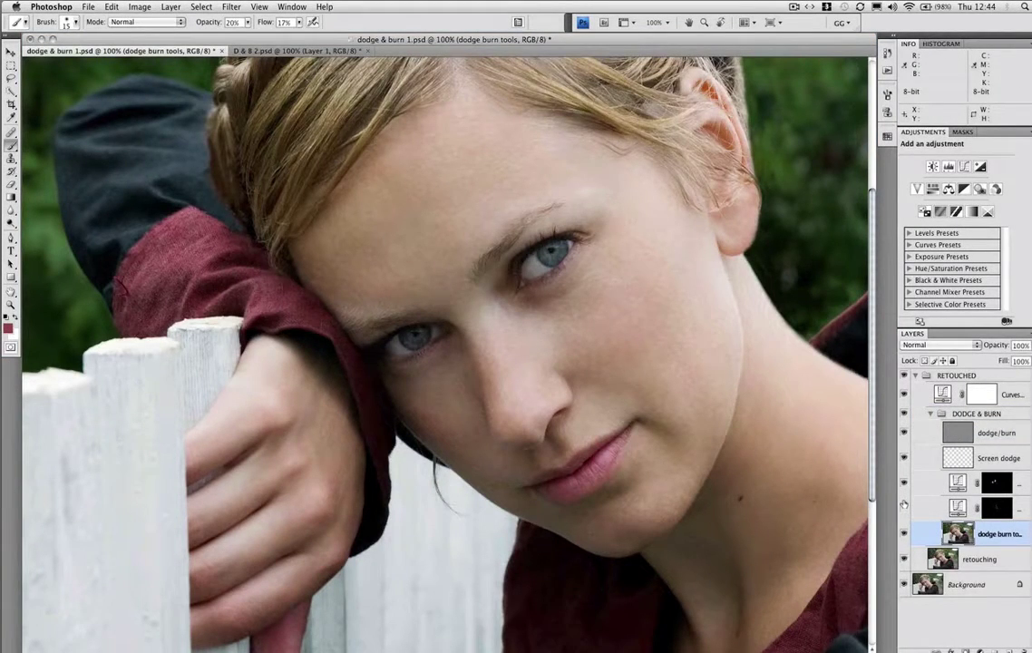
Hide the dodge/burn, Screen dodge and two masked Curves layers in the DODGE & BURN group and inspect the freckled cheek at 300%
drag(904, 508, 904, 433)
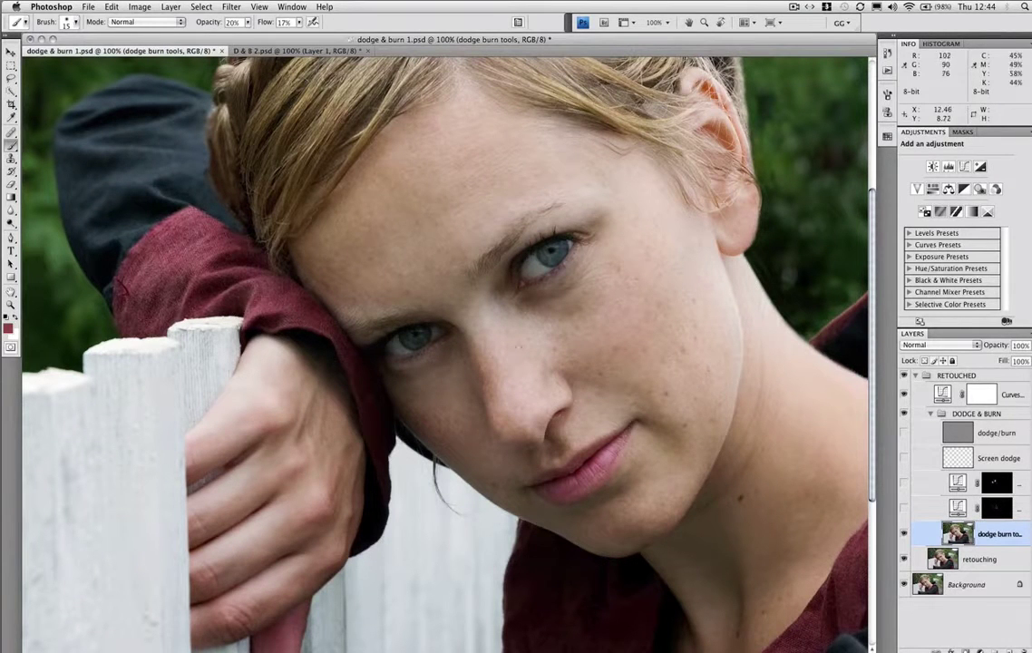
key(super+plus)
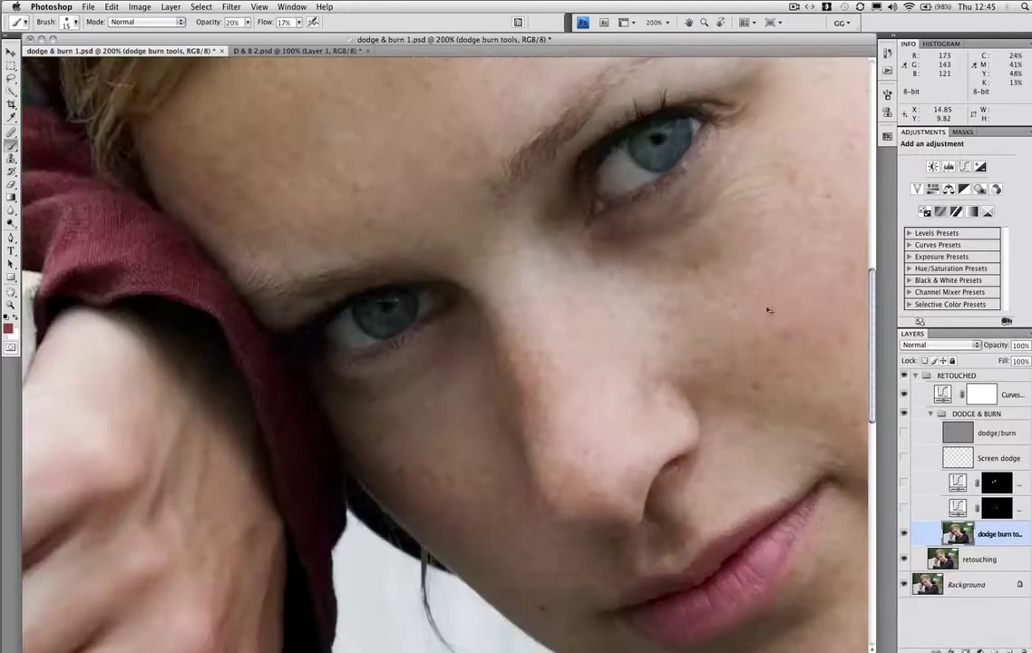
key(super+plus)
drag(768, 304, 472, 208)
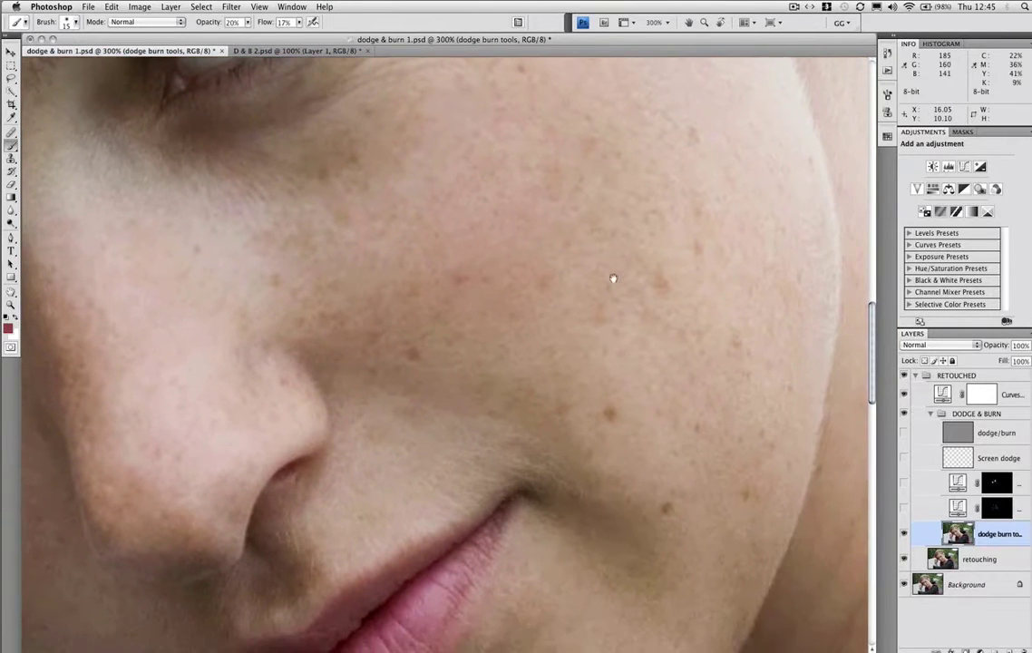
key(q)
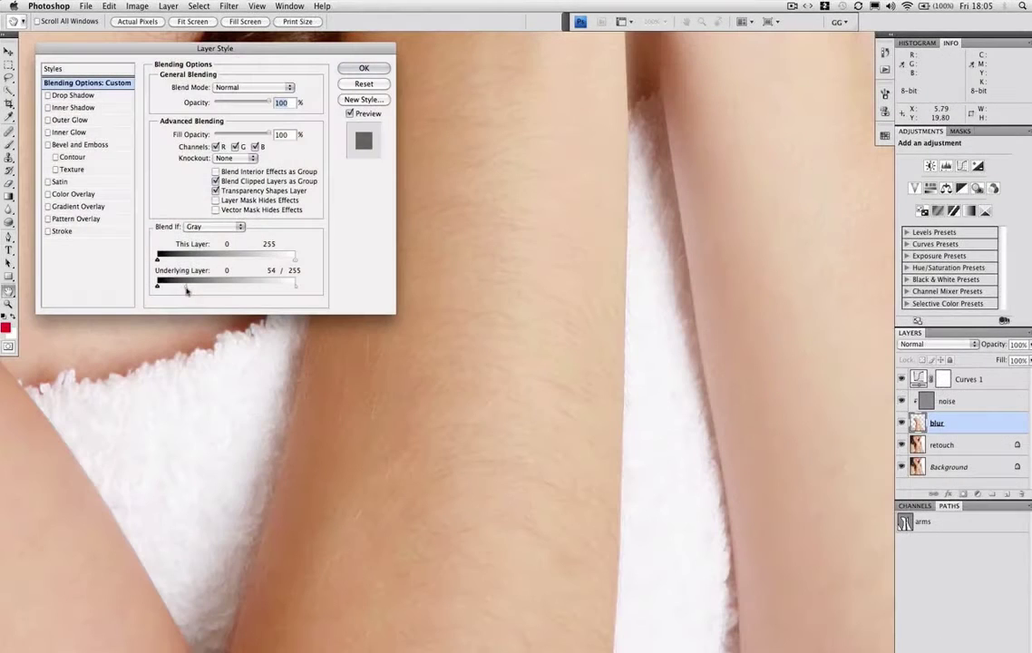
Adjust the split Underlying Layer highlight slider in the blur layer's Blend If settings
drag(158, 289, 274, 297)
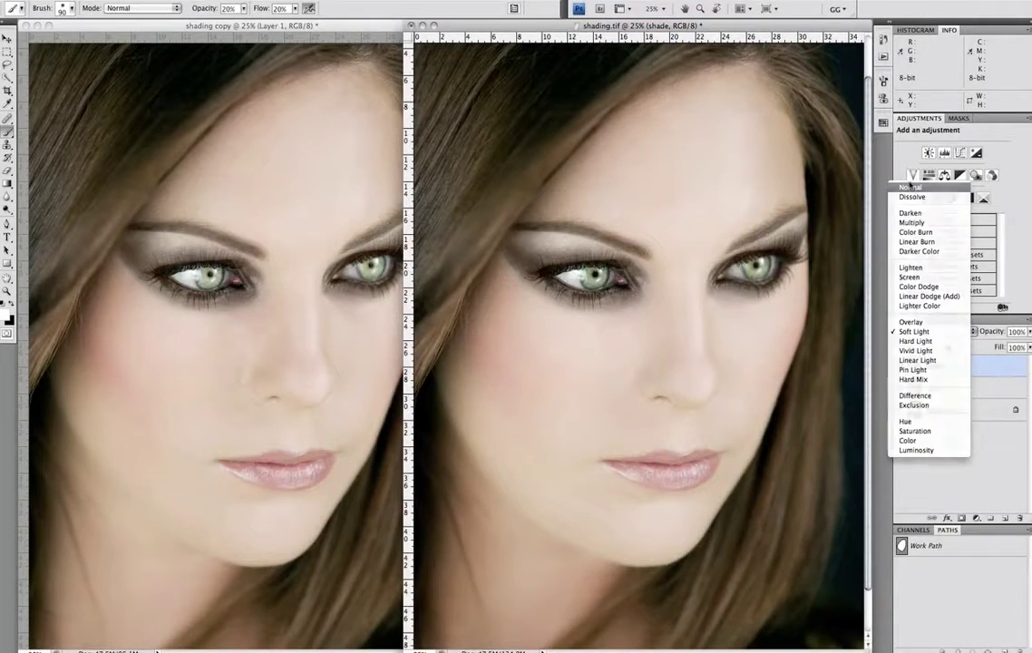
Set the shade layer's blend mode to Normal in shading.tif
click(911, 187)
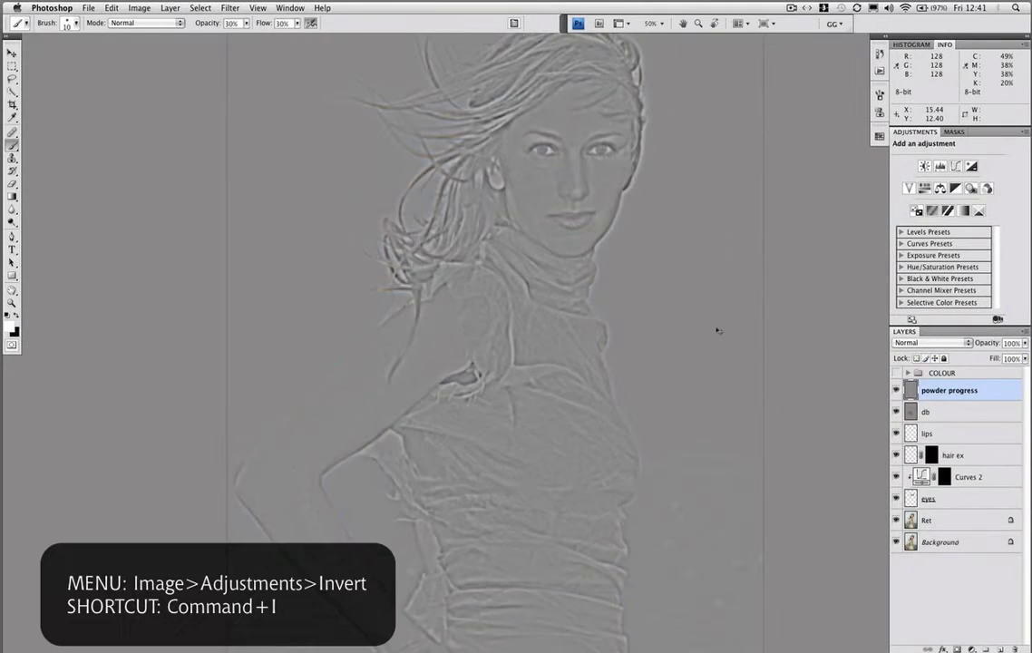
Invert the powder progress layer
key(super+i)
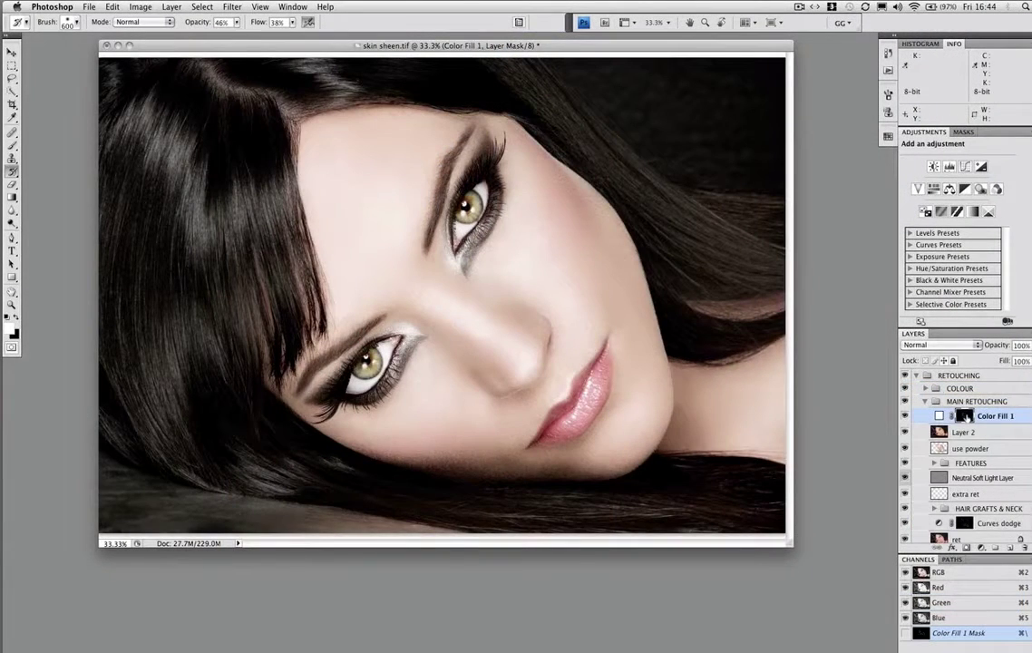
View the Color Fill 1 layer mask on its own and return to the normal image view
alt+click(965, 417)
alt+click(967, 418)
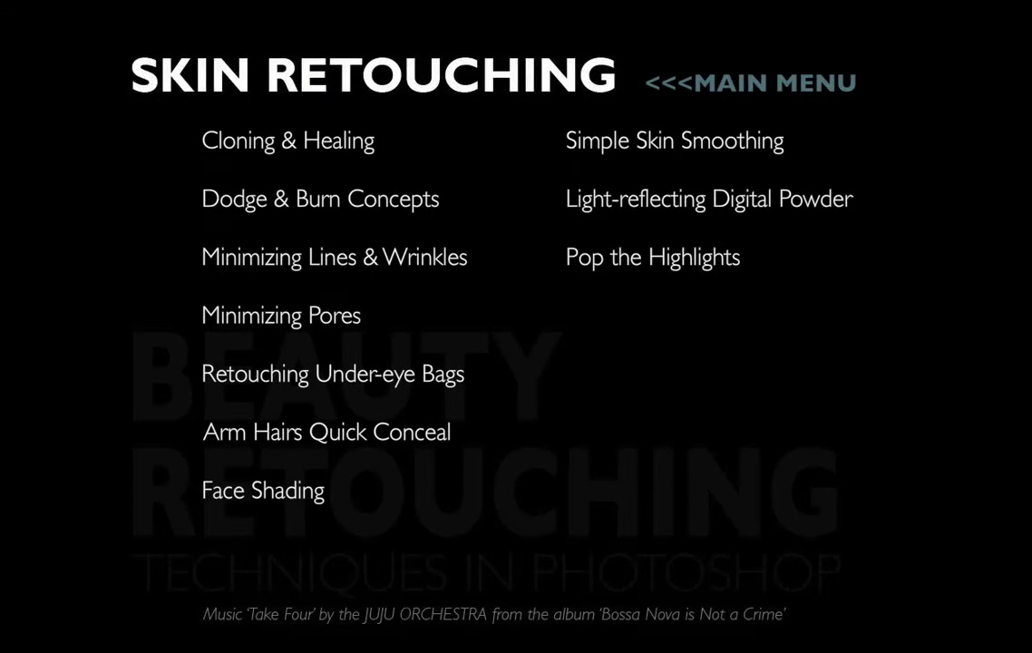
Return to the disc's main menu and open the Facial Features chapter
click(795, 86)
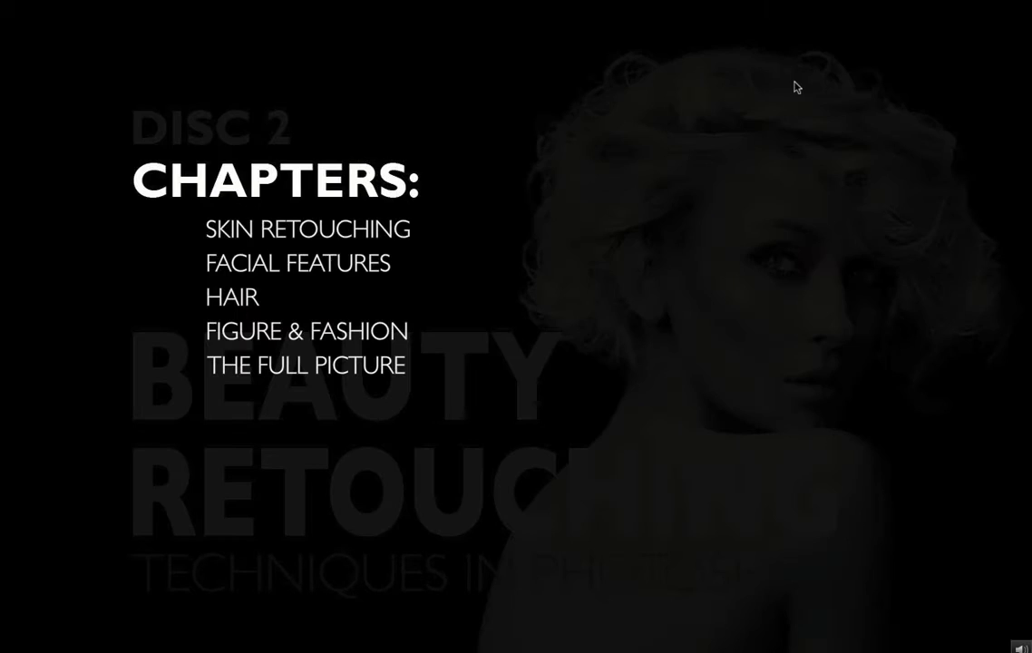
click(326, 265)
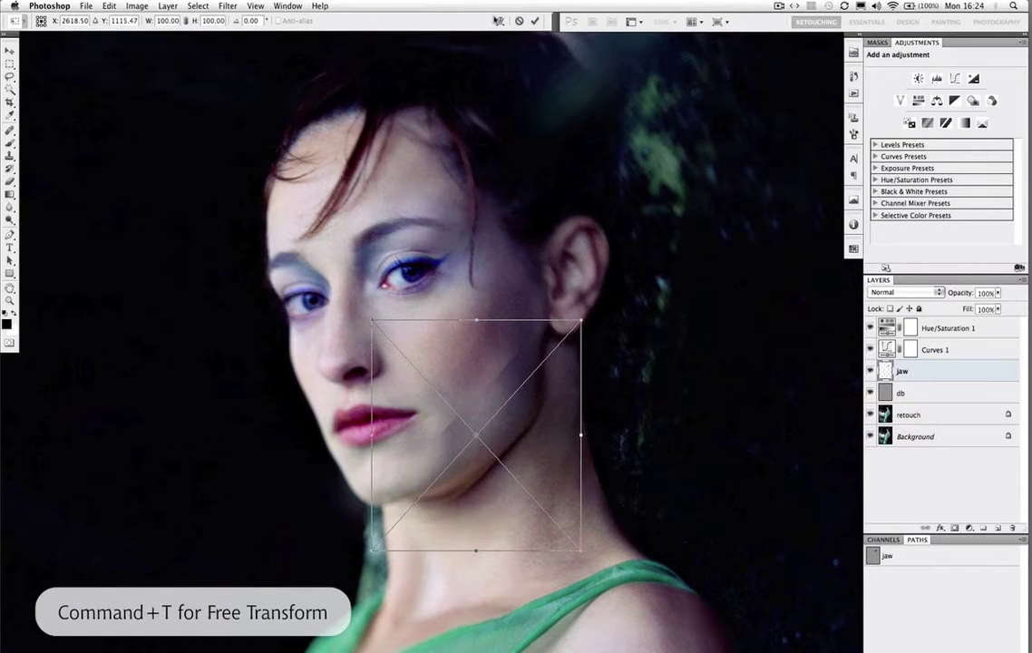
Switch the jaw layer's free transform to Warp mode
click(500, 20)
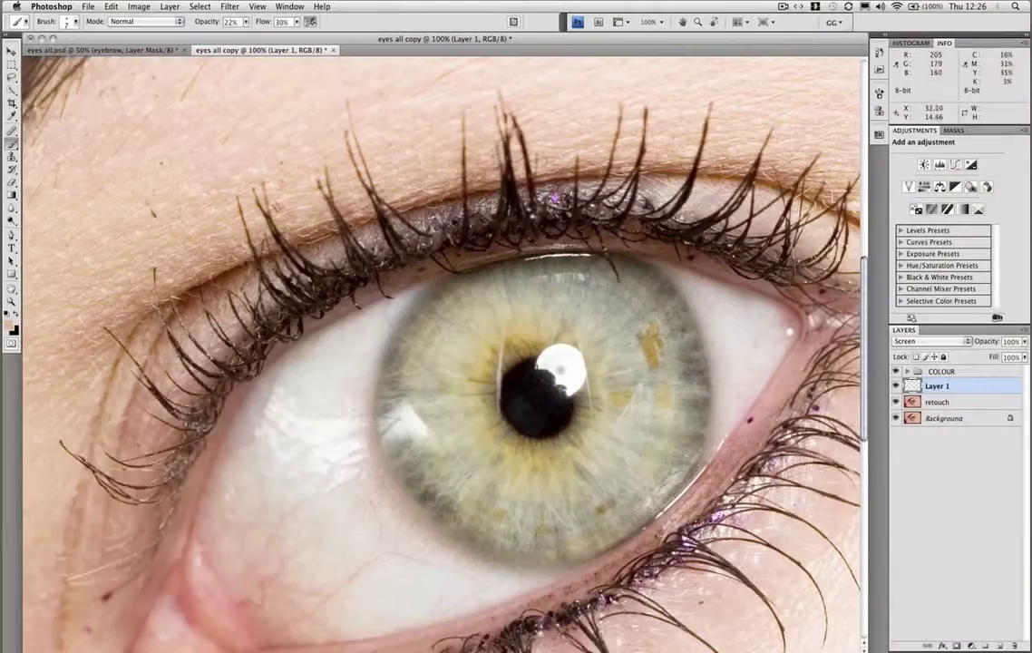
scroll(436, 345, right, 10)
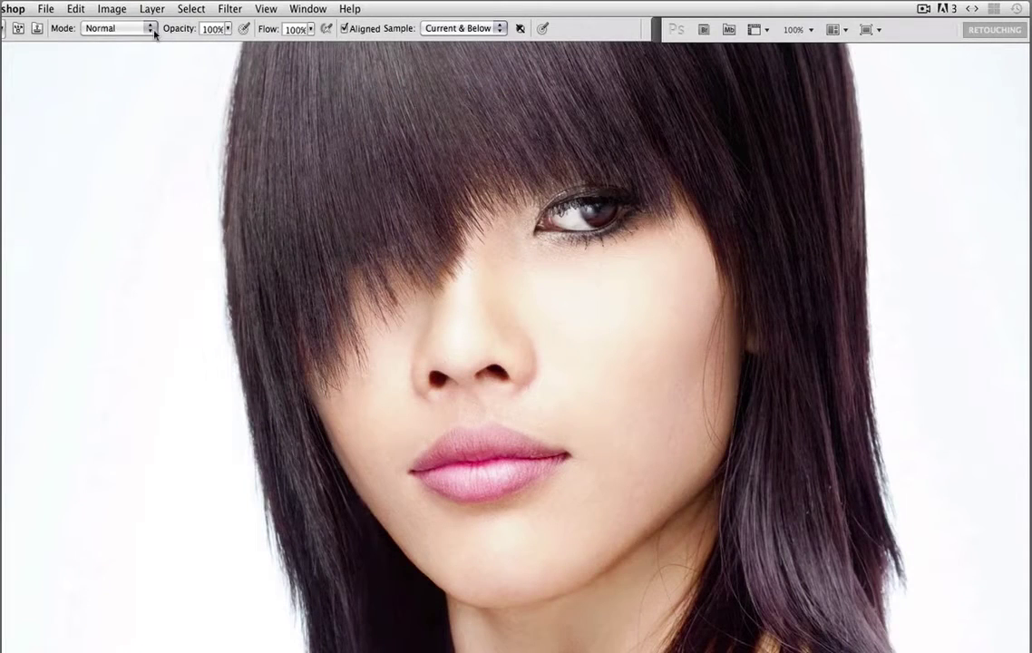
Change the Clone Stamp's blending mode for the dark-haired portrait
click(116, 28)
click(103, 72)
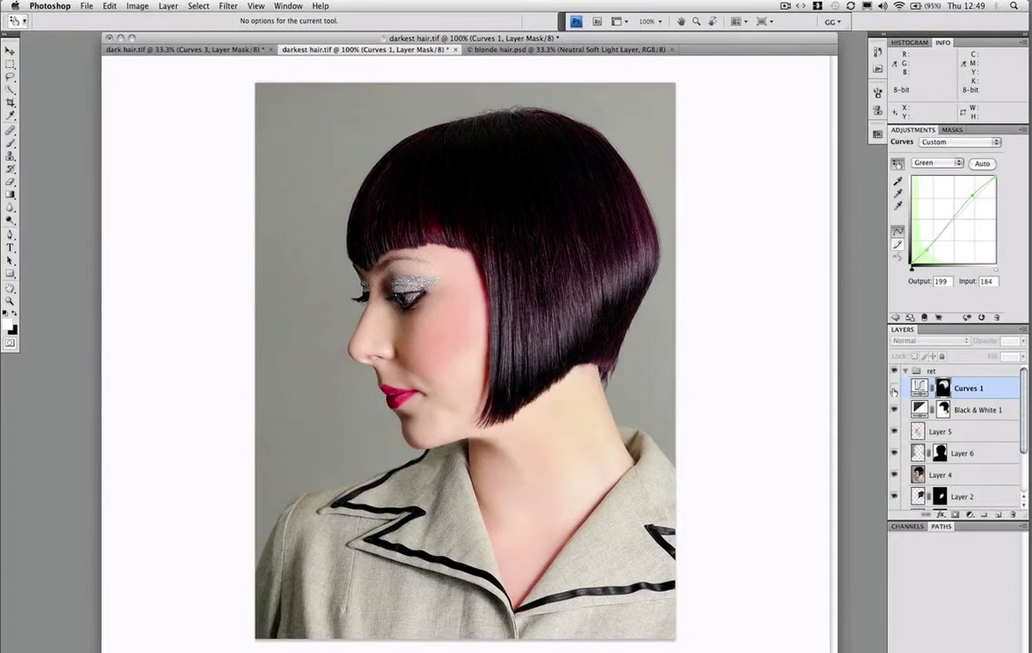
Toggle the Curves 1 layer's visibility in darkest hair.tif to compare the hair adjustment
click(894, 388)
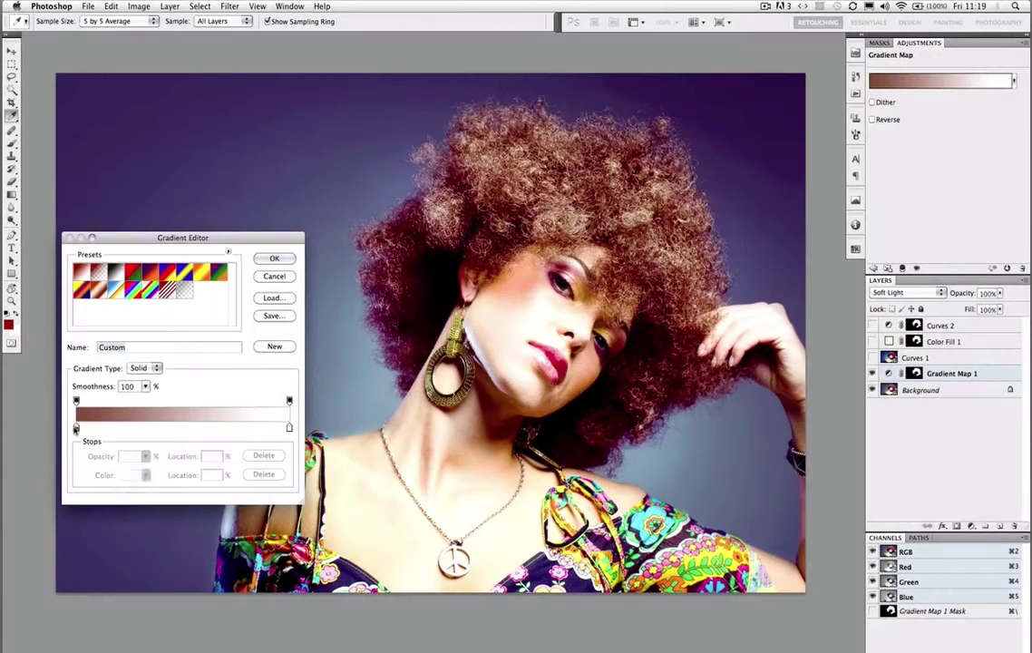
Recolour the dark stop of Gradient Map 1 to a teal with hue 169°, and try a further hue shift
click(76, 426)
click(124, 475)
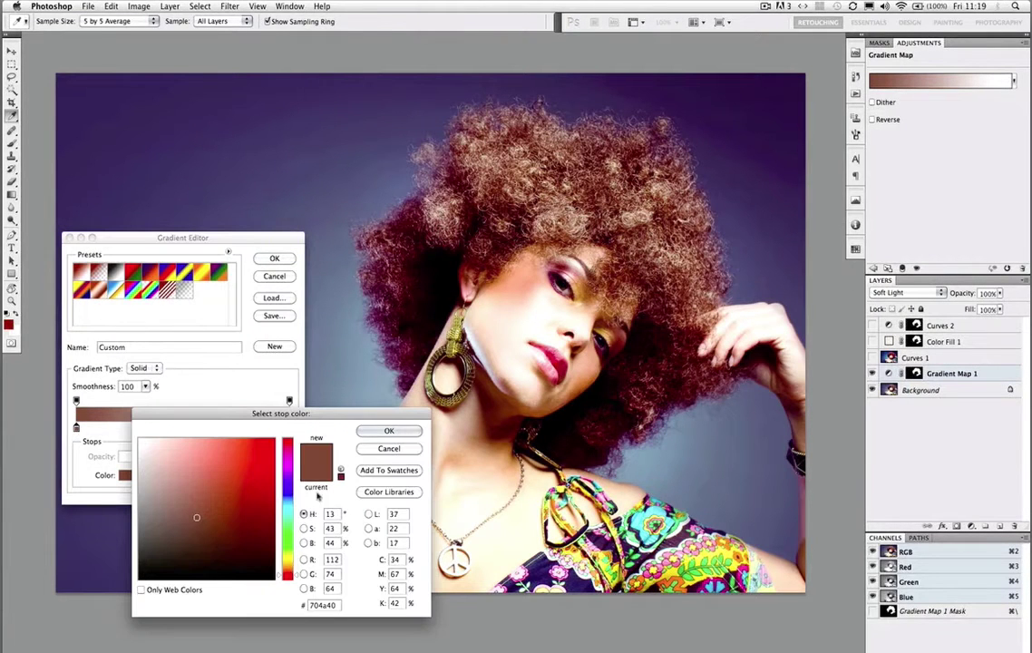
drag(286, 544, 293, 513)
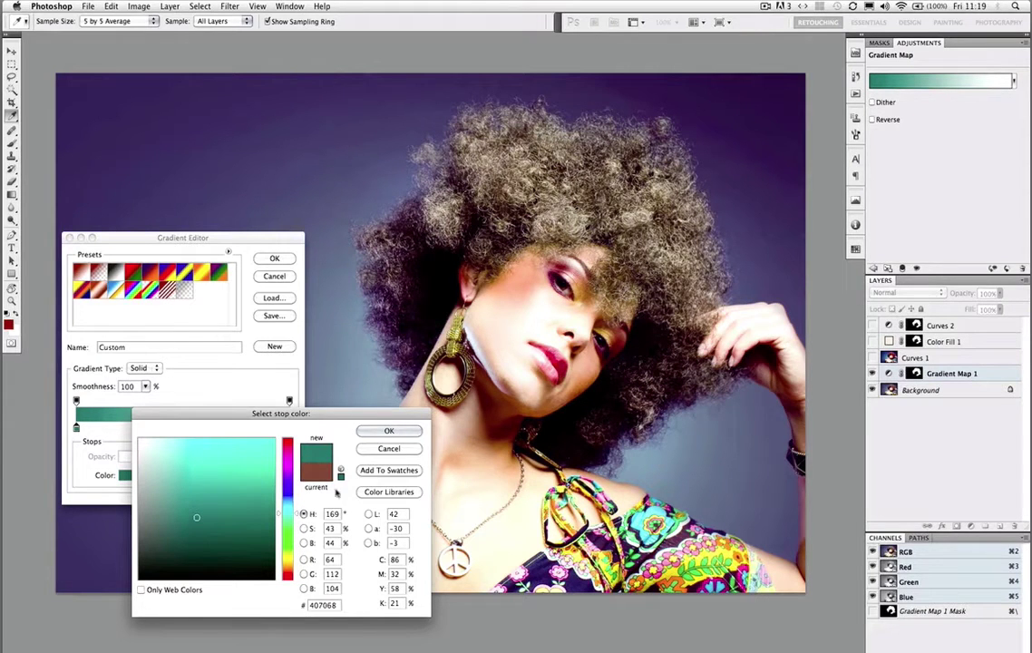
click(292, 491)
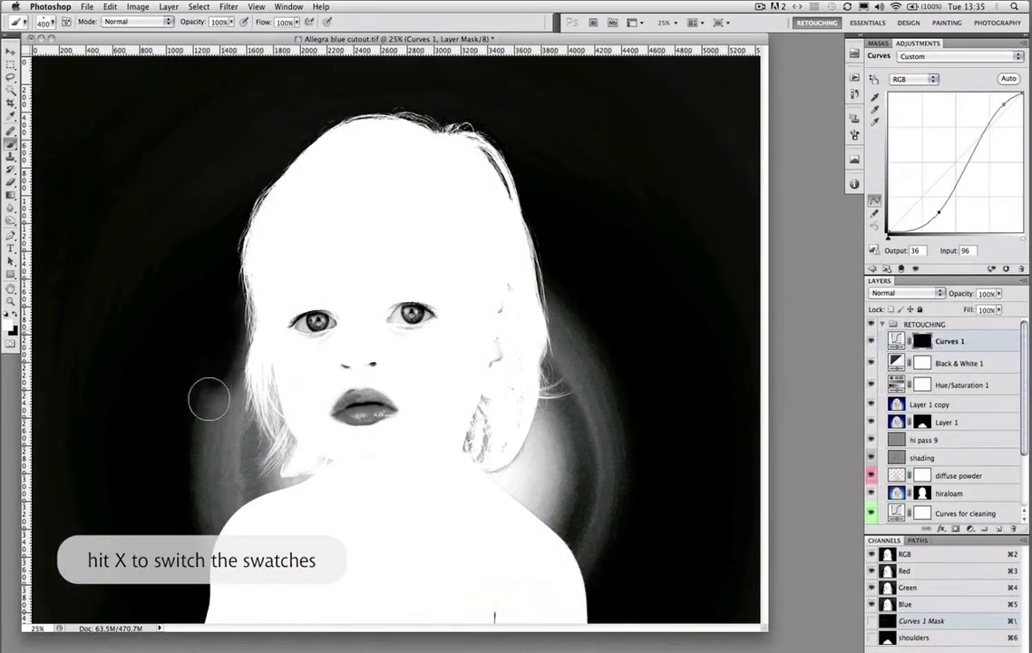
Paint over the grey background area beside the lower hair of the child in the black-and-white cutout image
mouse_move(208, 399)
mouse_down()
mouse_move(223, 374)
mouse_move(220, 444)
mouse_move(251, 438)
mouse_move(254, 450)
mouse_move(217, 438)
mouse_move(202, 505)
mouse_move(243, 467)
mouse_move(280, 485)
mouse_move(295, 477)
mouse_move(284, 497)
mouse_move(305, 480)
mouse_move(246, 509)
mouse_move(227, 492)
mouse_move(214, 429)
mouse_up()
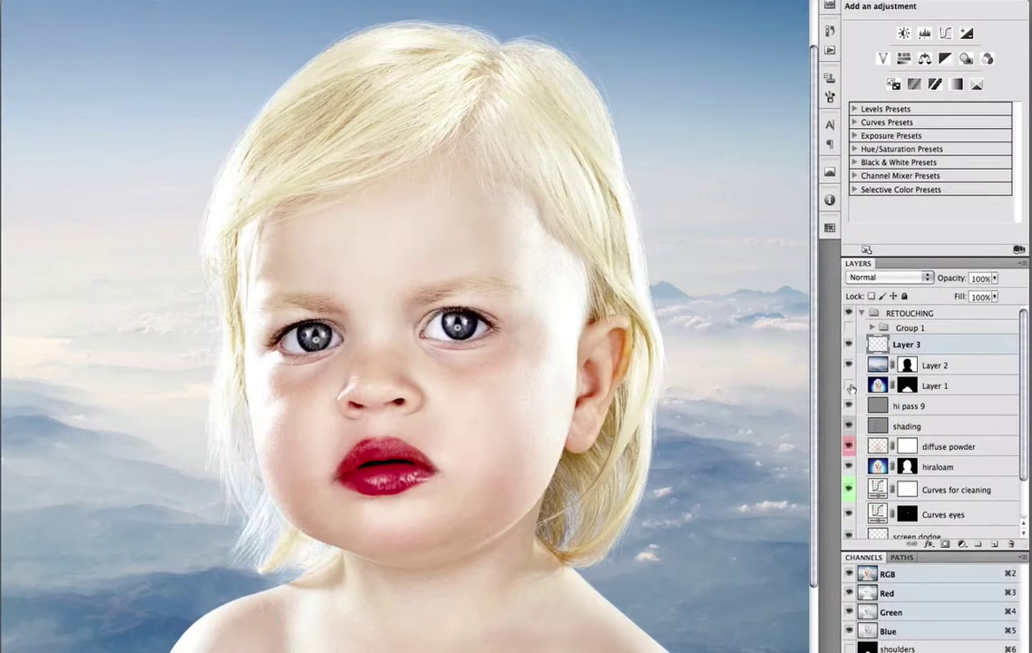
Toggle Layer 2's visibility to compare the sky background with the original blue backdrop
click(849, 366)
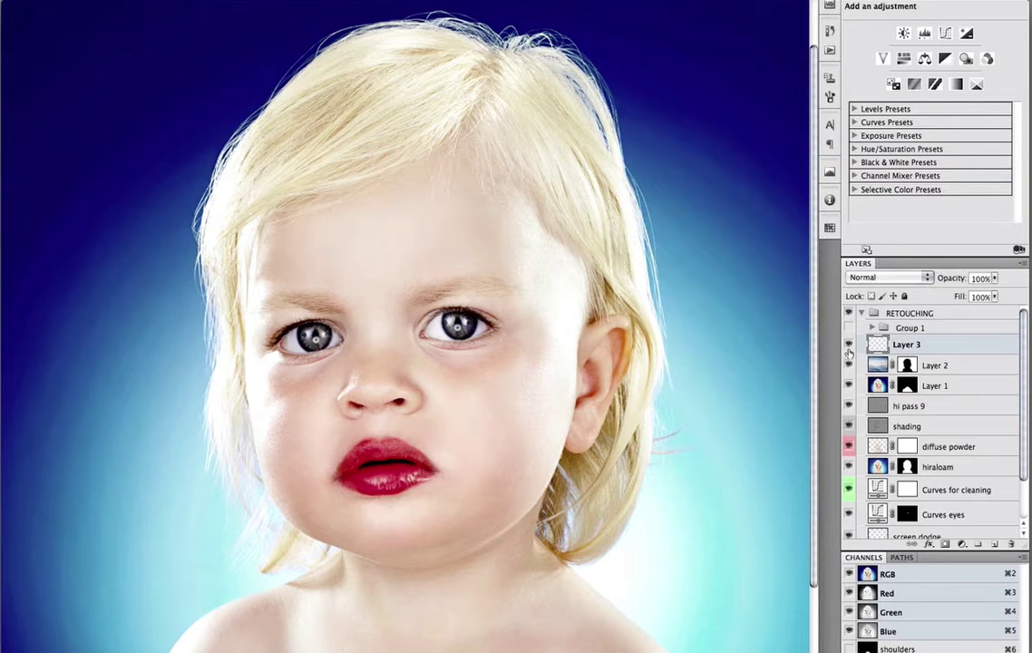
click(849, 365)
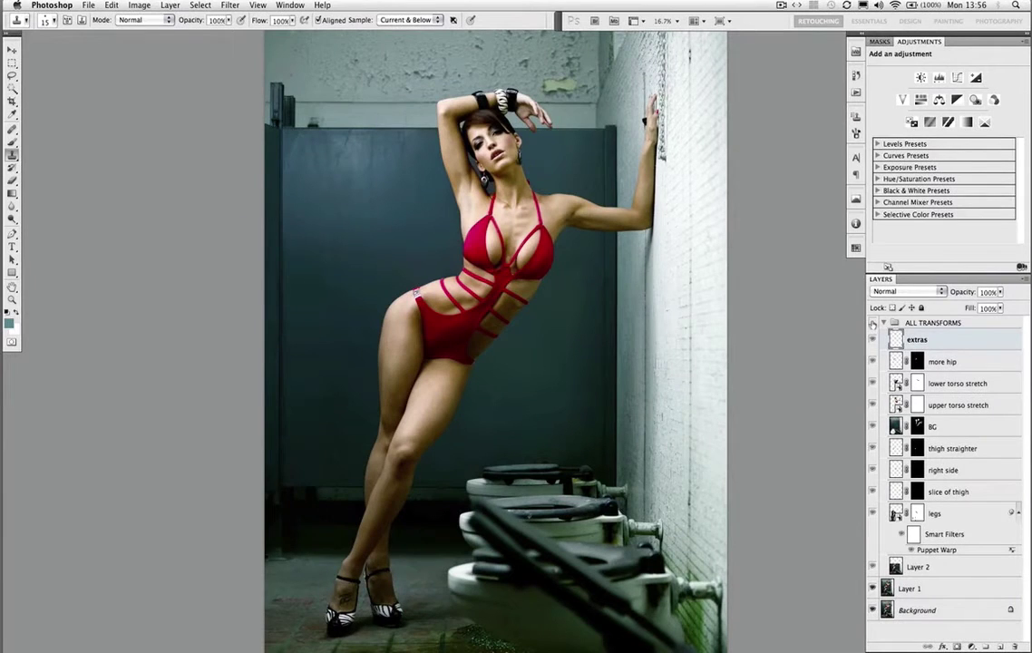
Toggle the ALL TRANSFORMS group on the red swimsuit photo and Curves 1 on the blue dress photo to compare each edit
click(871, 324)
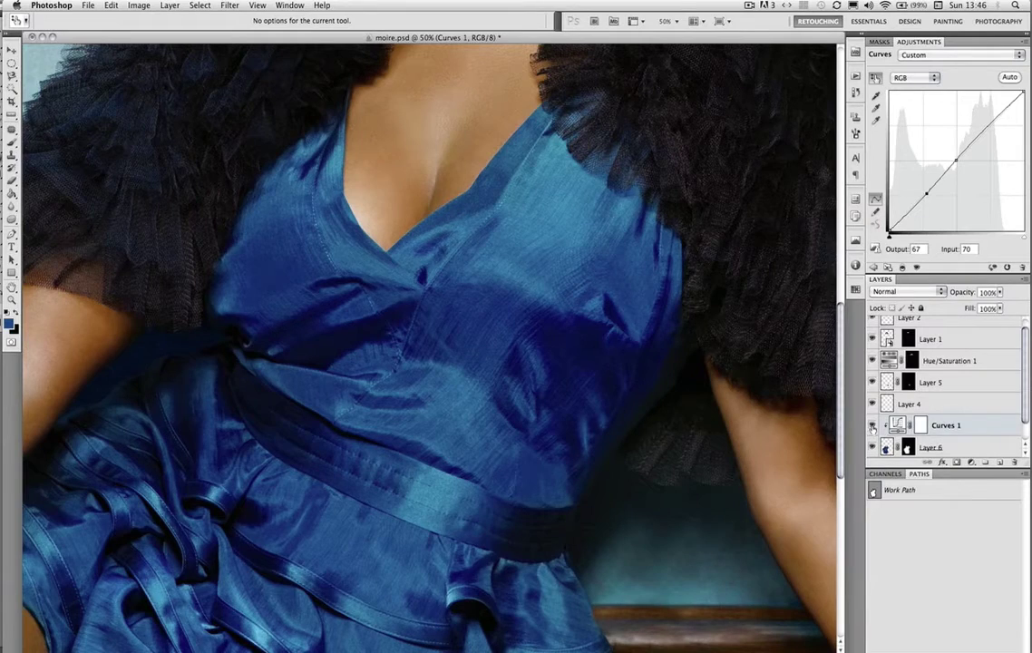
click(872, 427)
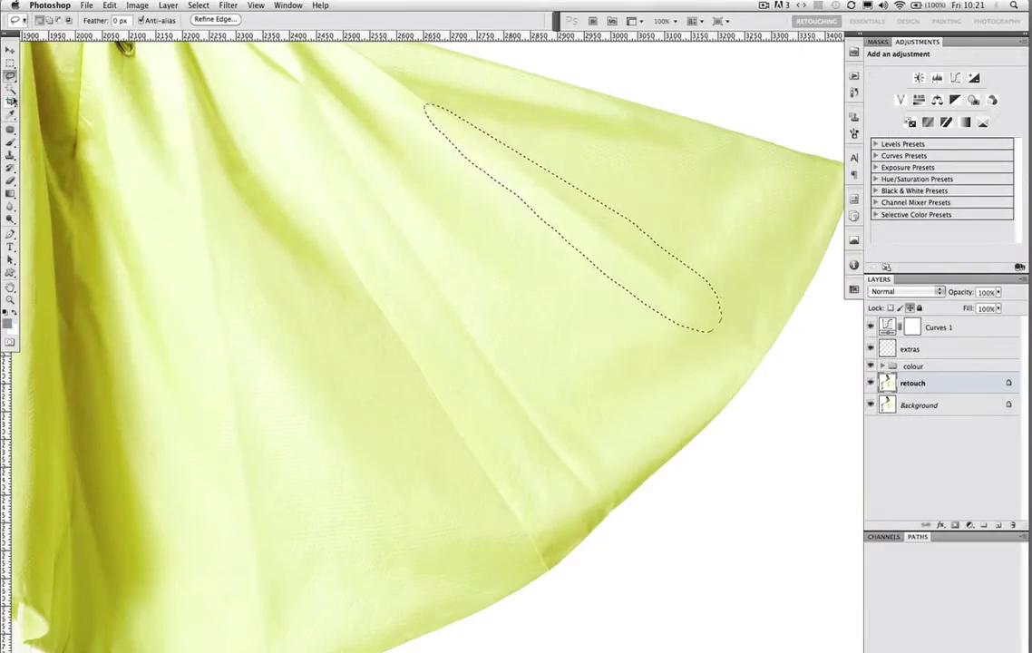
Patch the lassoed fold in the yellow skirt on the retouch layer with the smoother fabric just below it
click(77, 150)
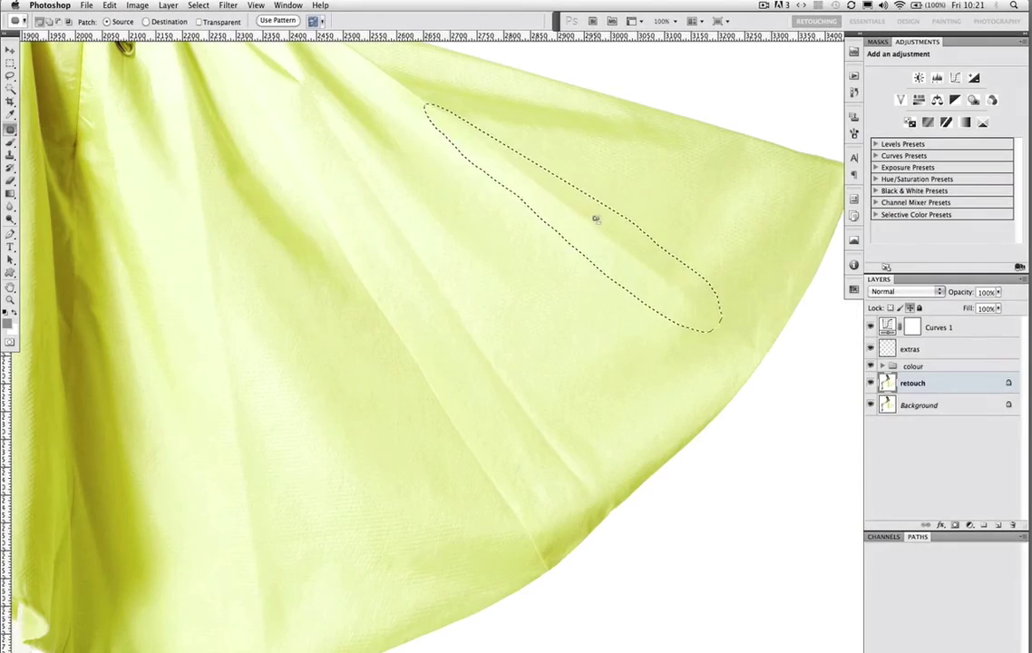
drag(596, 216, 635, 292)
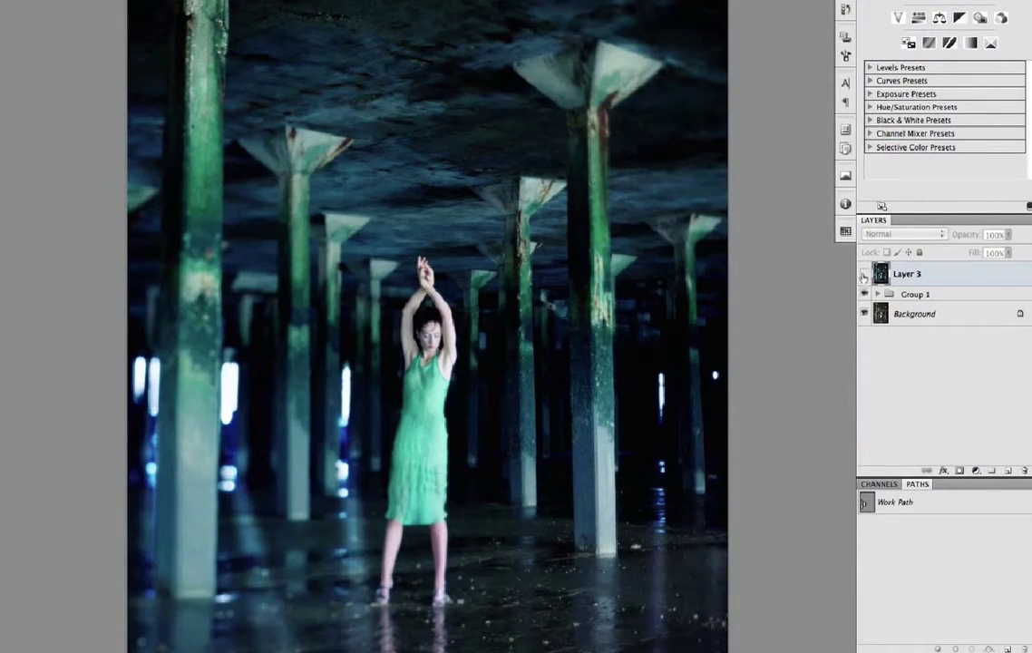
Toggle Layer 3's visibility to compare the retouching on the green dress photo among the columns
click(864, 275)
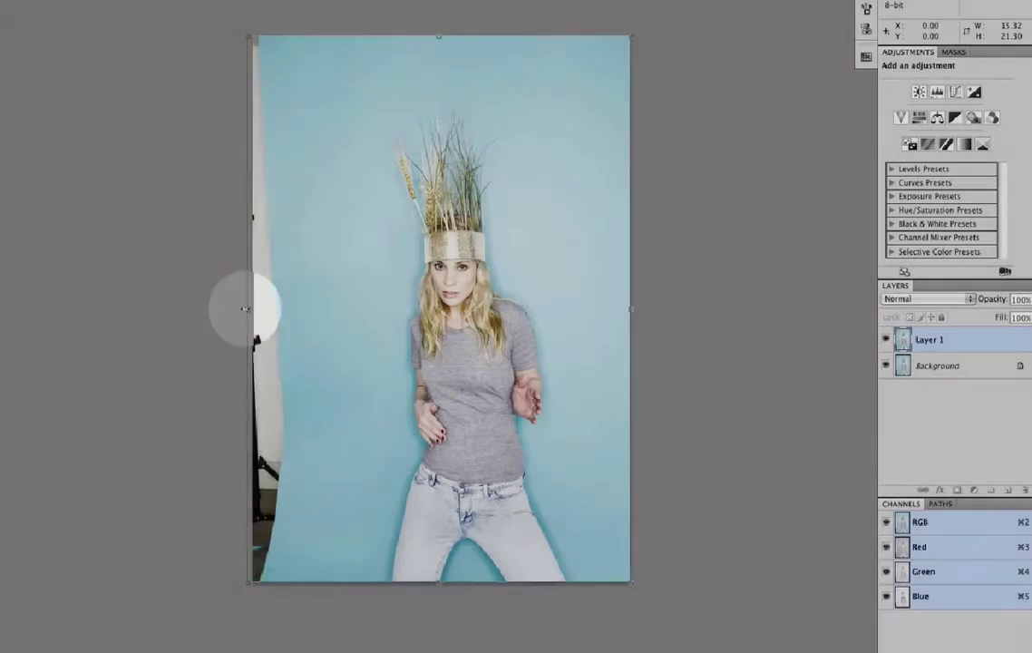
Stretch Layer 1 outward beyond the canvas's left edge to extend the blue backdrop
drag(245, 308, 216, 308)
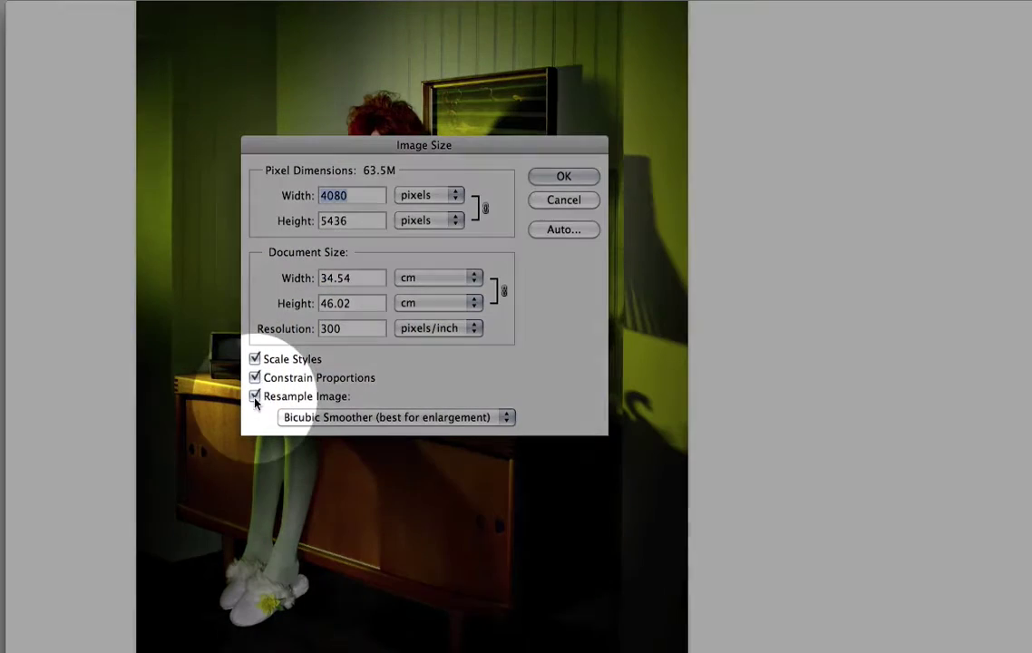
Turn off image resampling and set the resolution to 240 pixels/inch
click(255, 397)
double_click(360, 332)
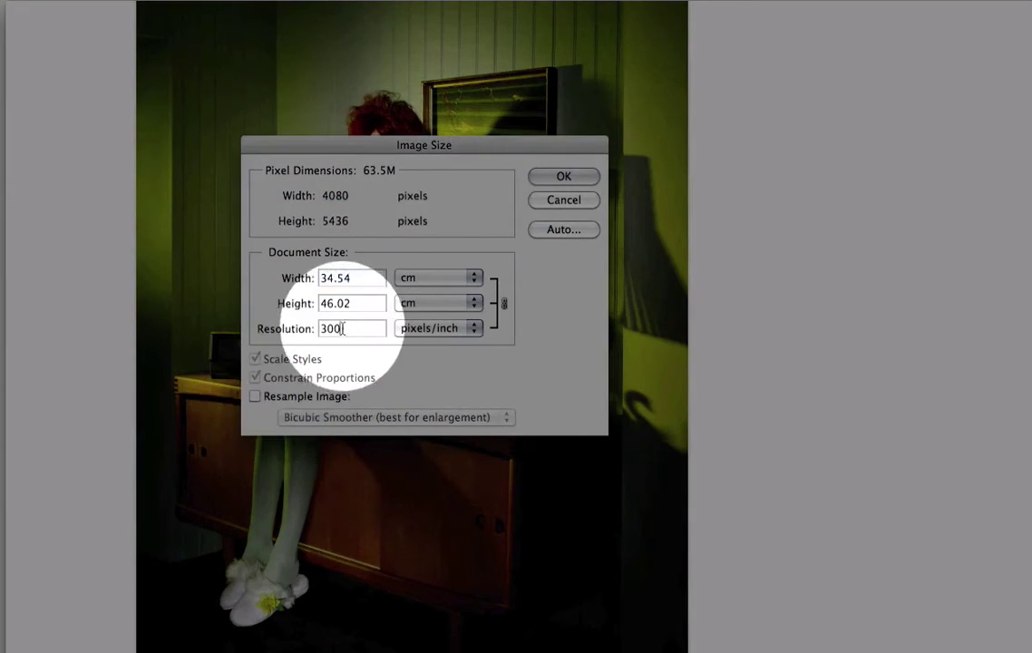
text(240)
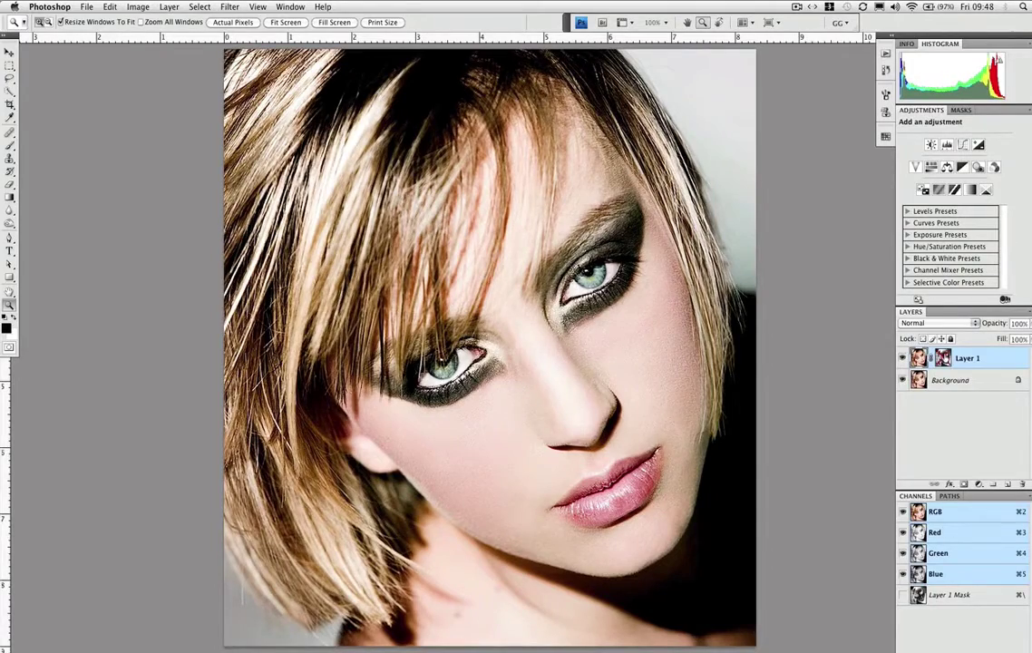
key(super+backslash)
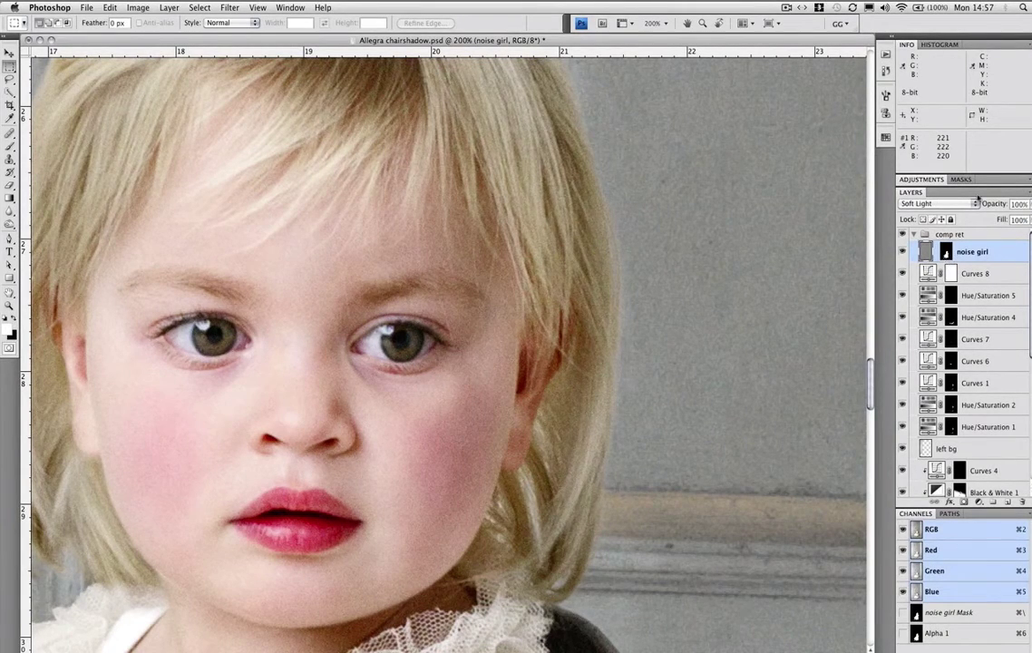
key(super+t)
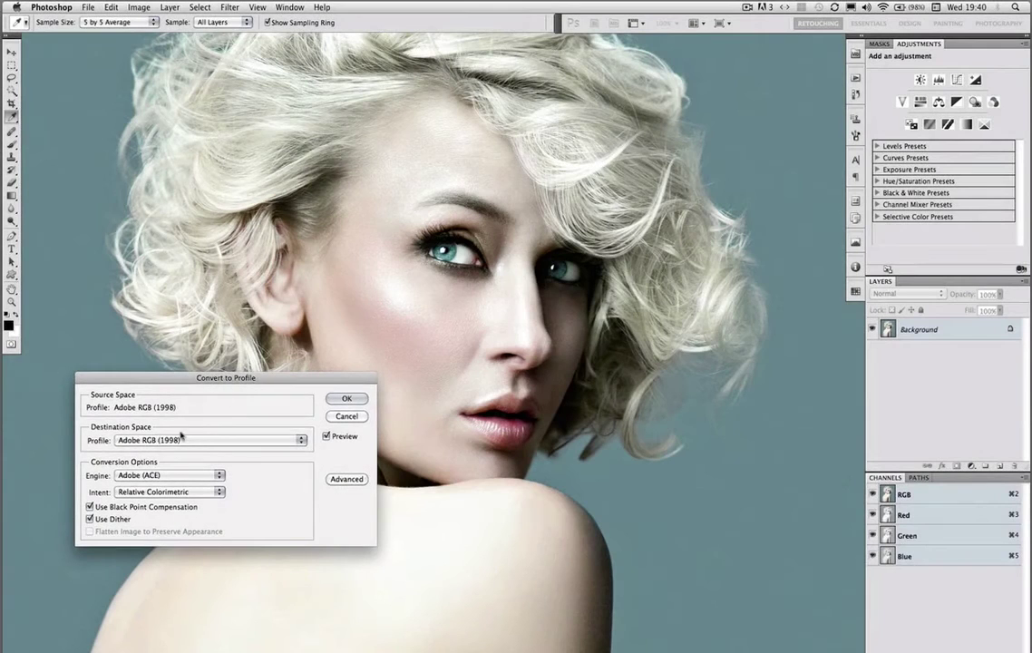
Open the list of destination profiles for converting the blonde portrait's colour profile
click(182, 442)
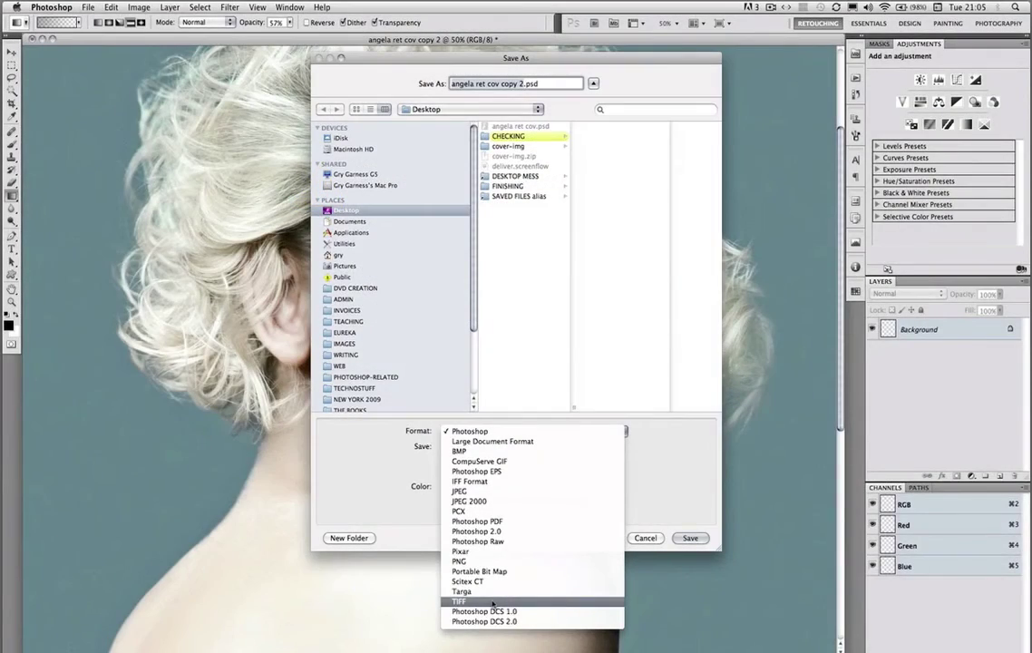
Save the blonde portrait to the Desktop in TIFF format
click(492, 603)
key(Return)
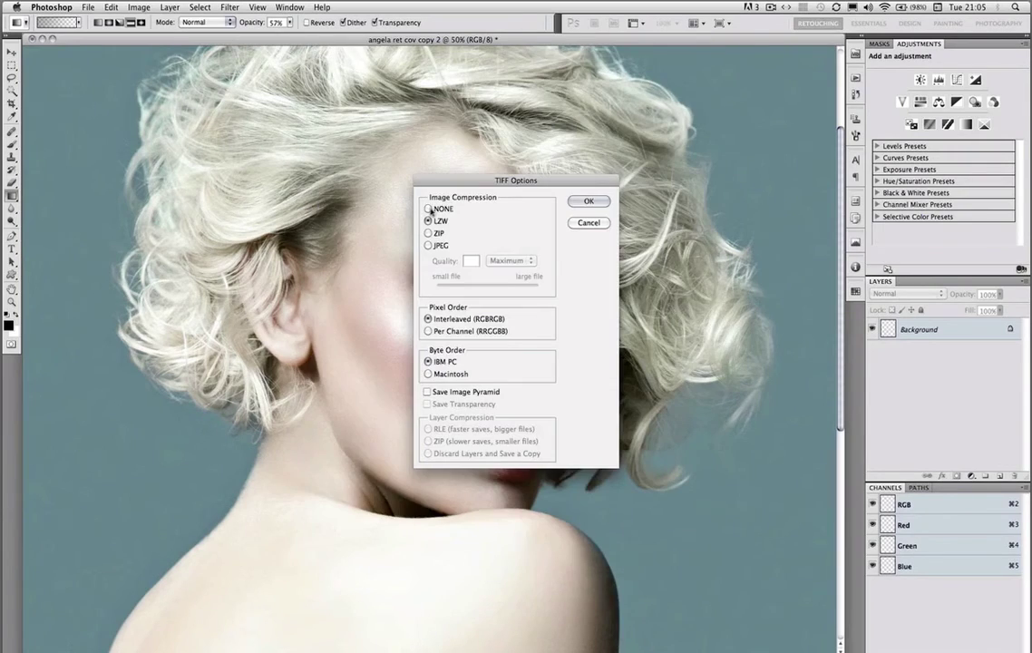